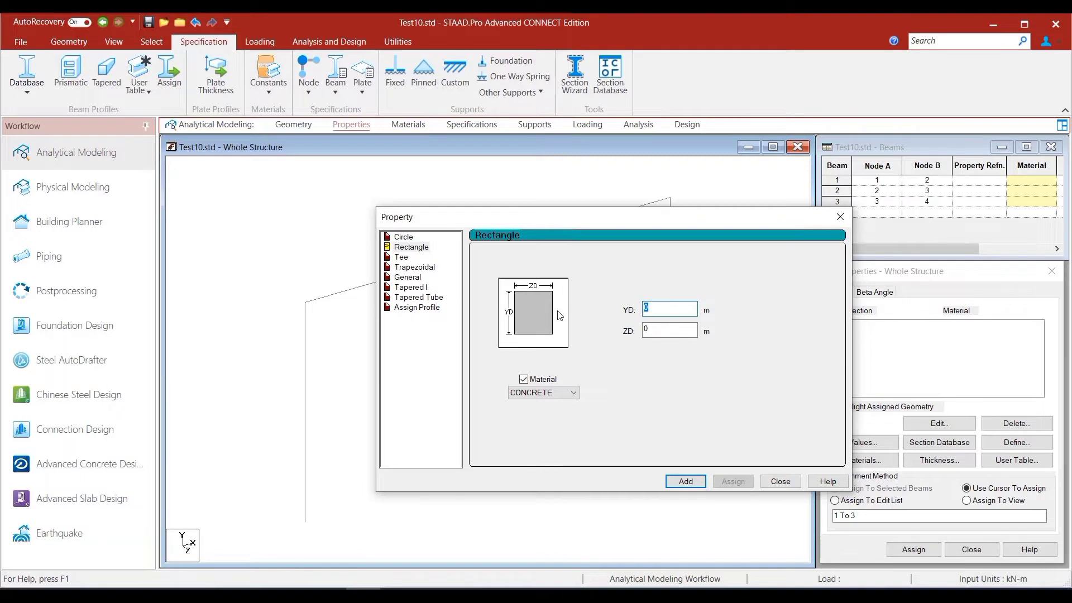
# Add a rectangular section with YD 0.4 m, ZD 0.25 m and CONCRETE material to the section list.
pyautogui.write('0.4')
pyautogui.press('Tab')
pyautogui.write('0.')
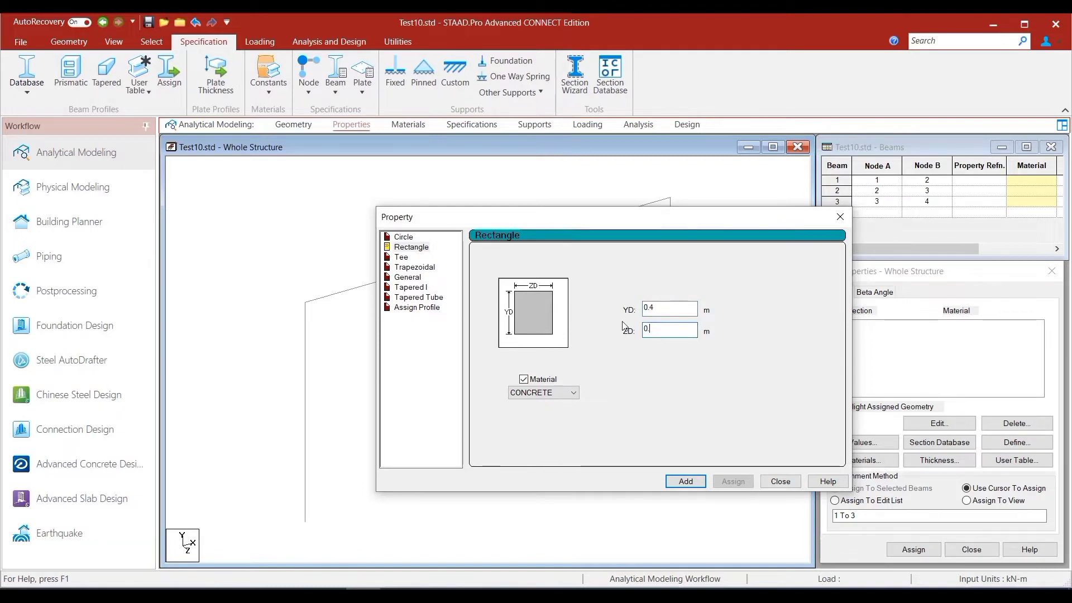
pyautogui.write('25')
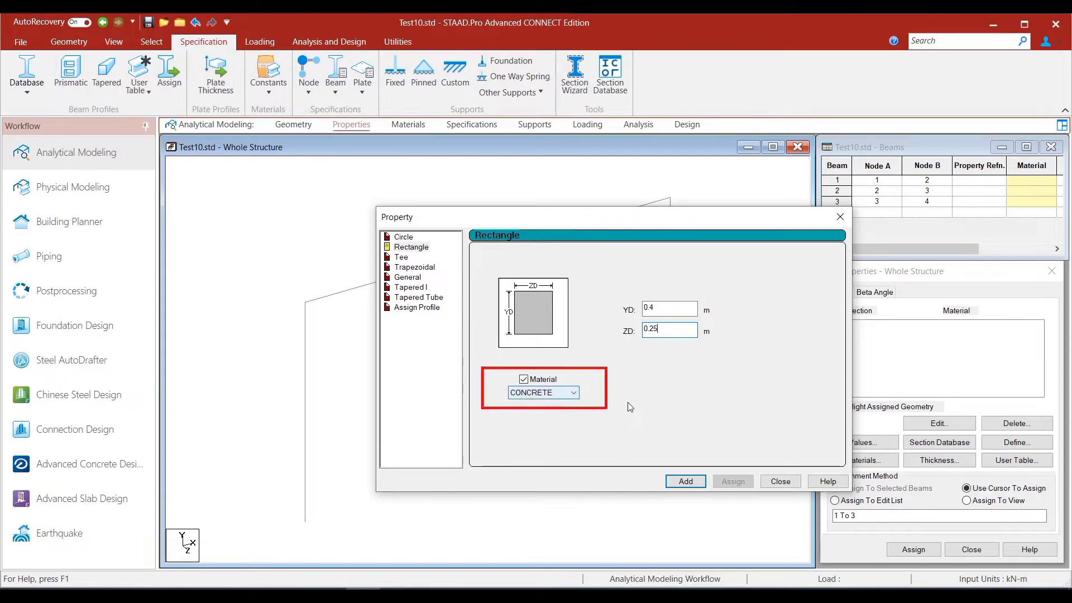
pyautogui.click(573, 394)
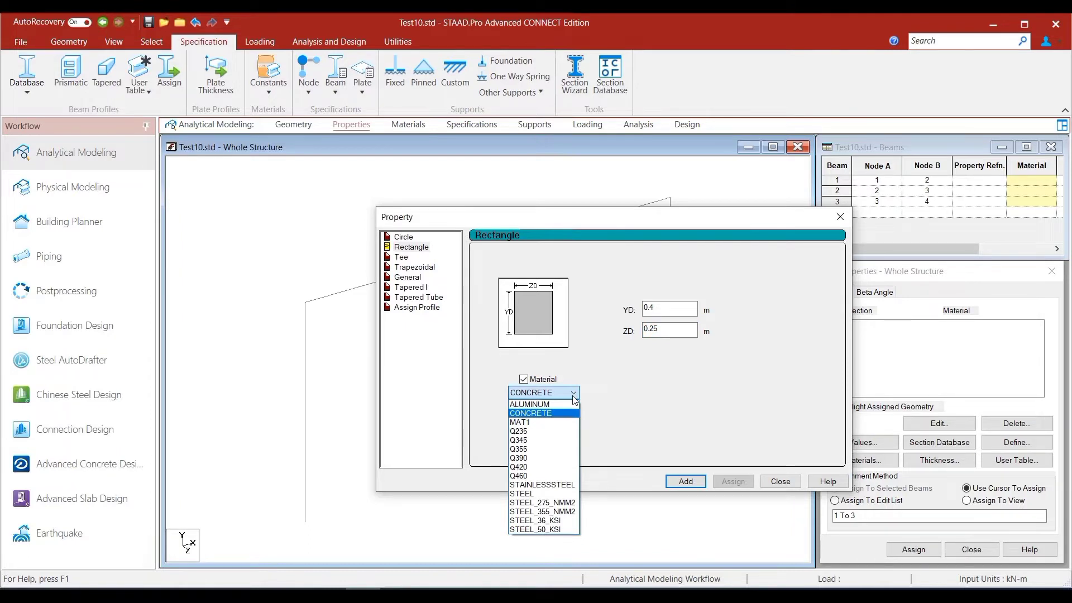
pyautogui.click(573, 393)
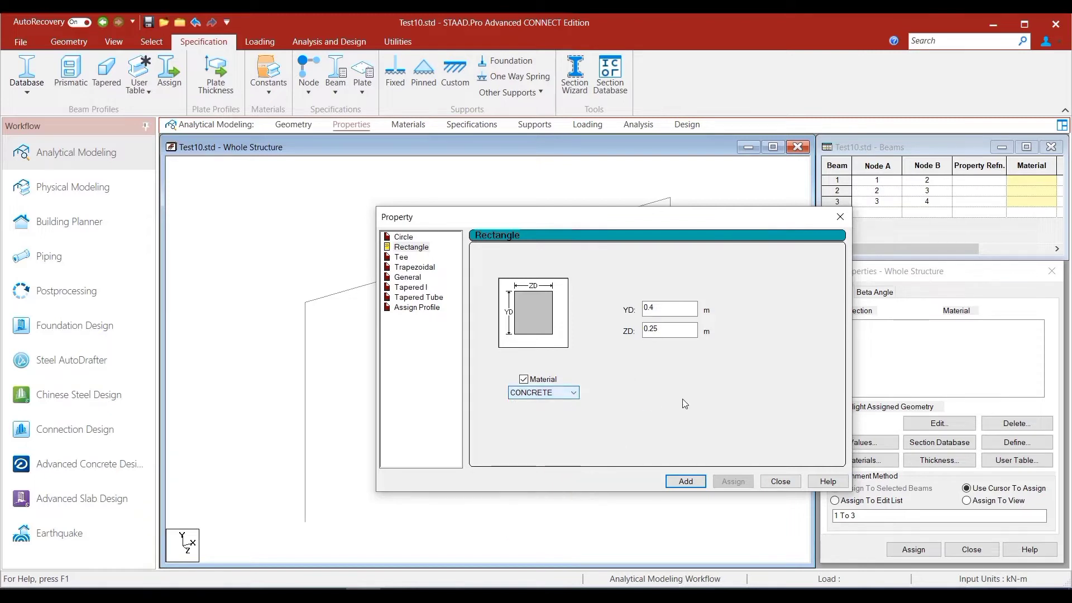
pyautogui.click(690, 484)
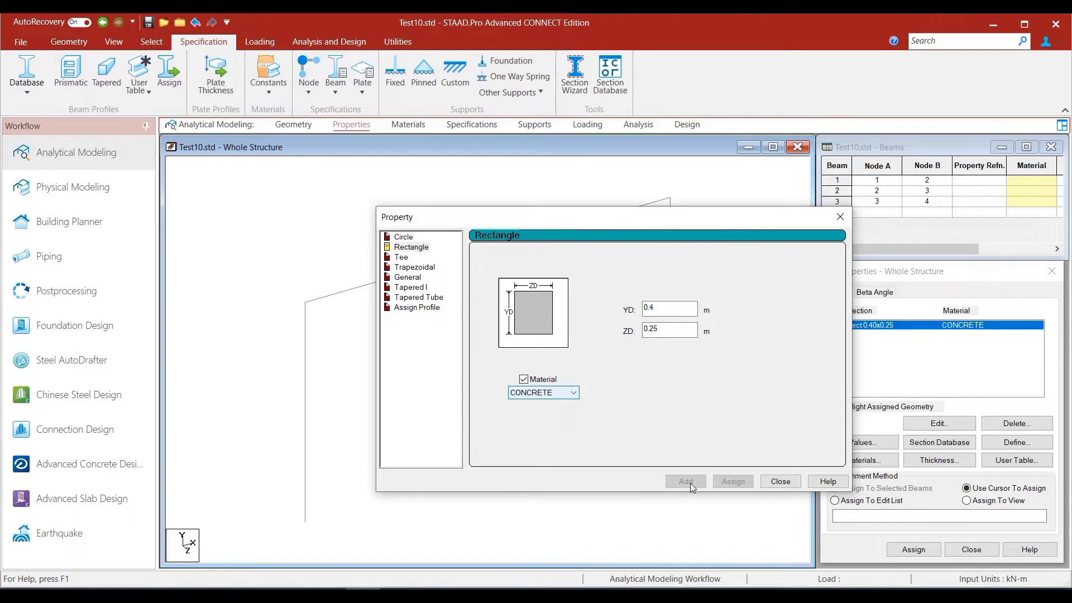
pyautogui.click(780, 482)
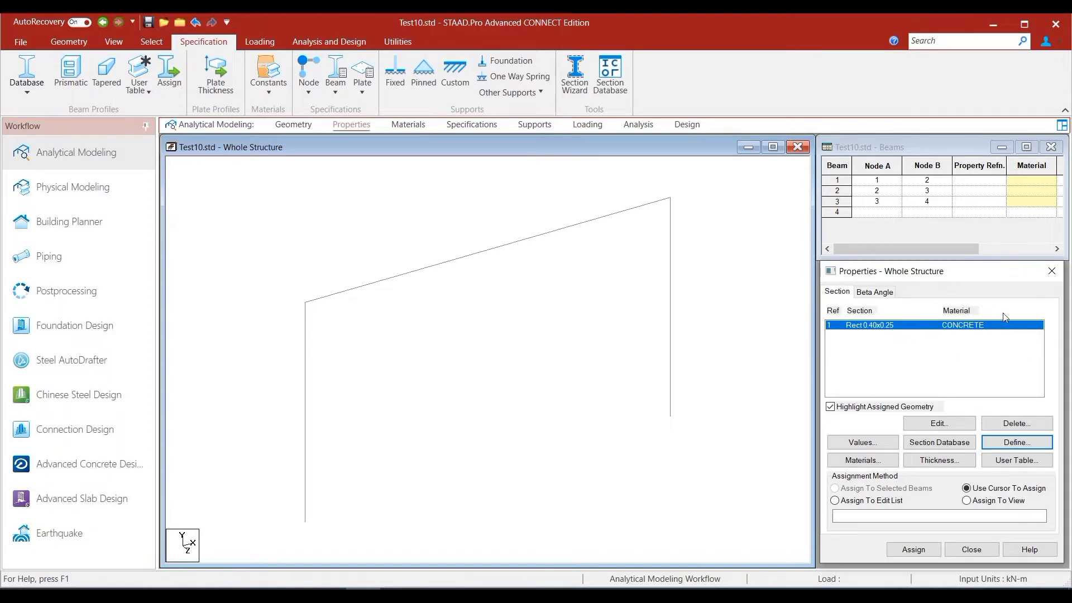
# Add the American W Shape section W14X873 with STEEL material from the section database as a single section.
pyautogui.click(946, 447)
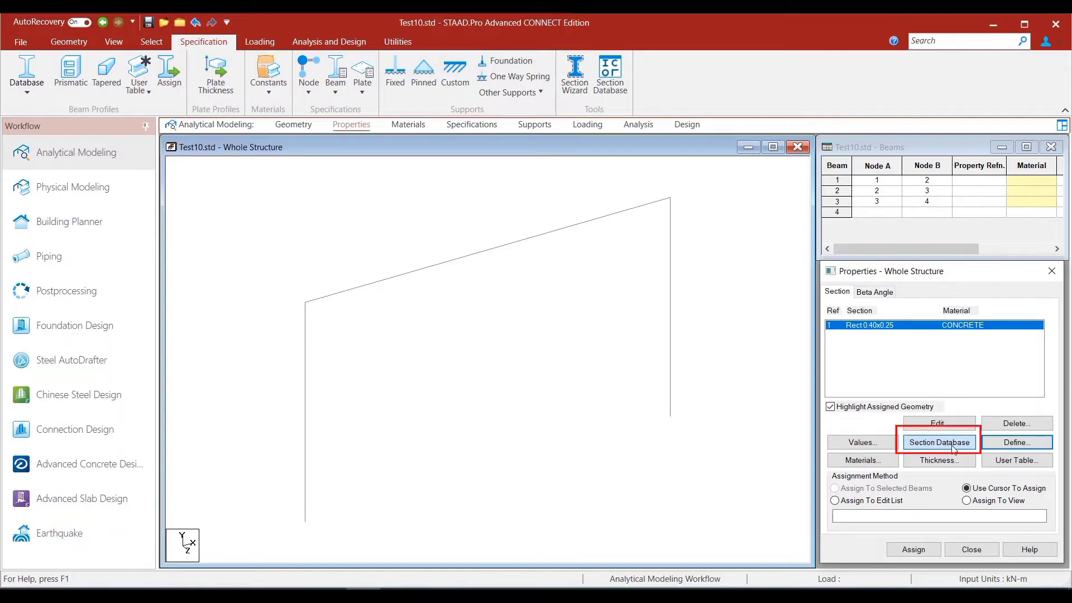
pyautogui.click(956, 448)
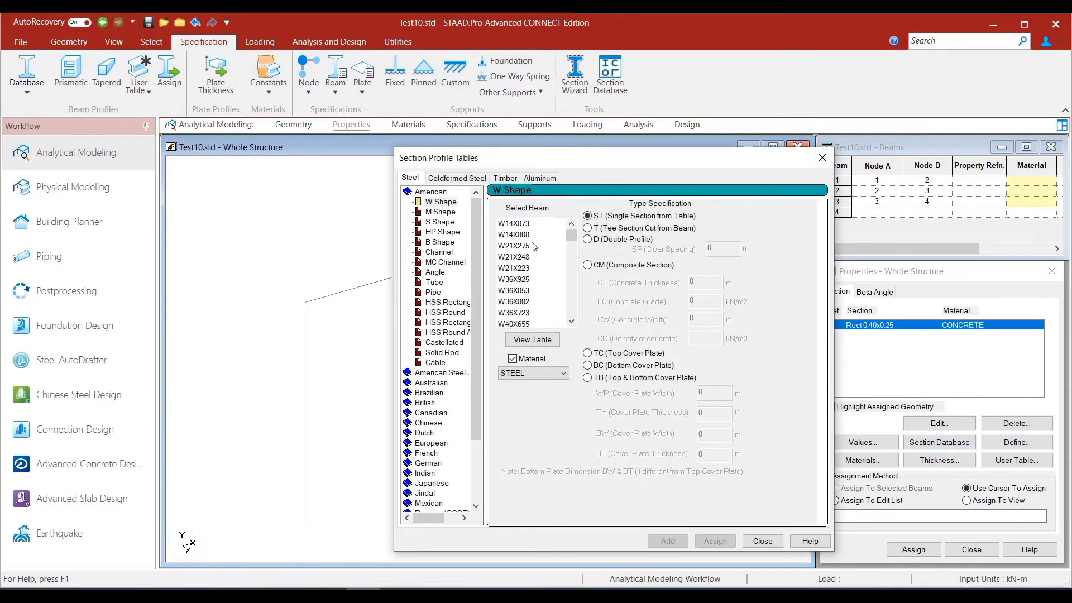
pyautogui.click(528, 225)
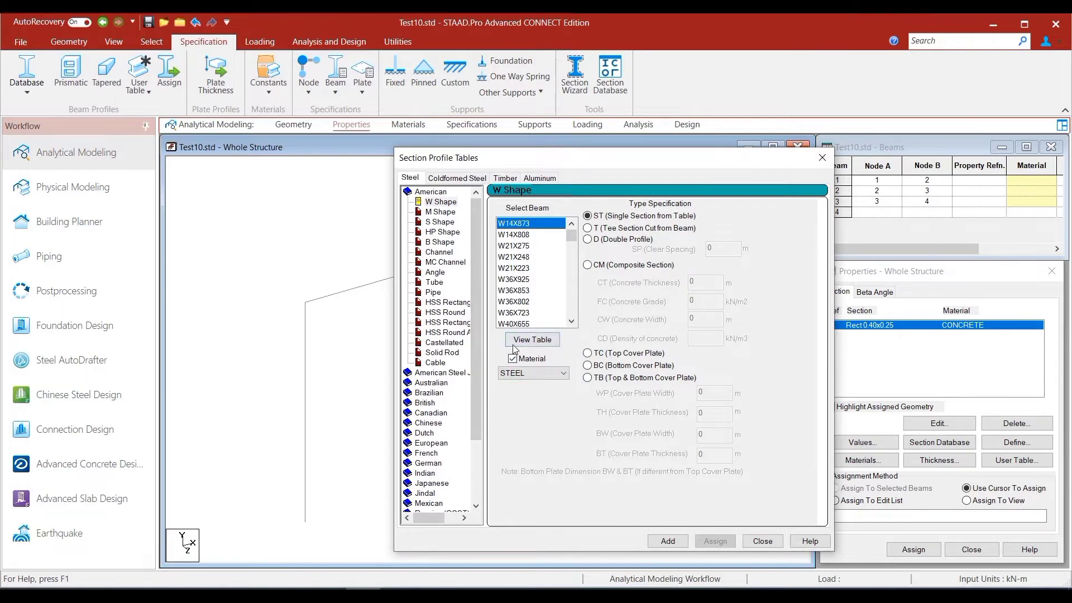
pyautogui.click(565, 374)
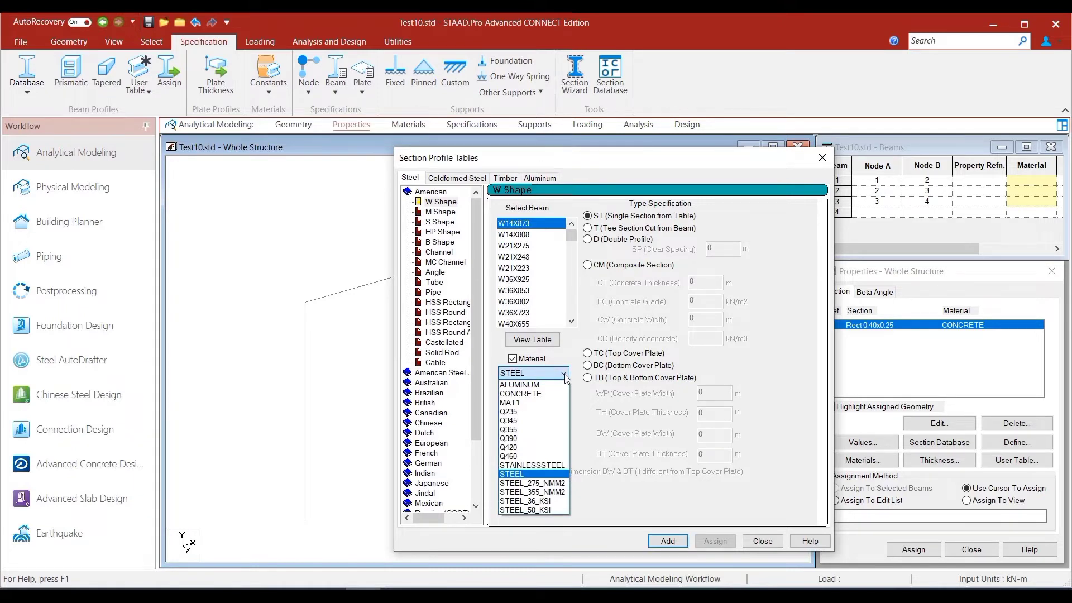
pyautogui.click(566, 373)
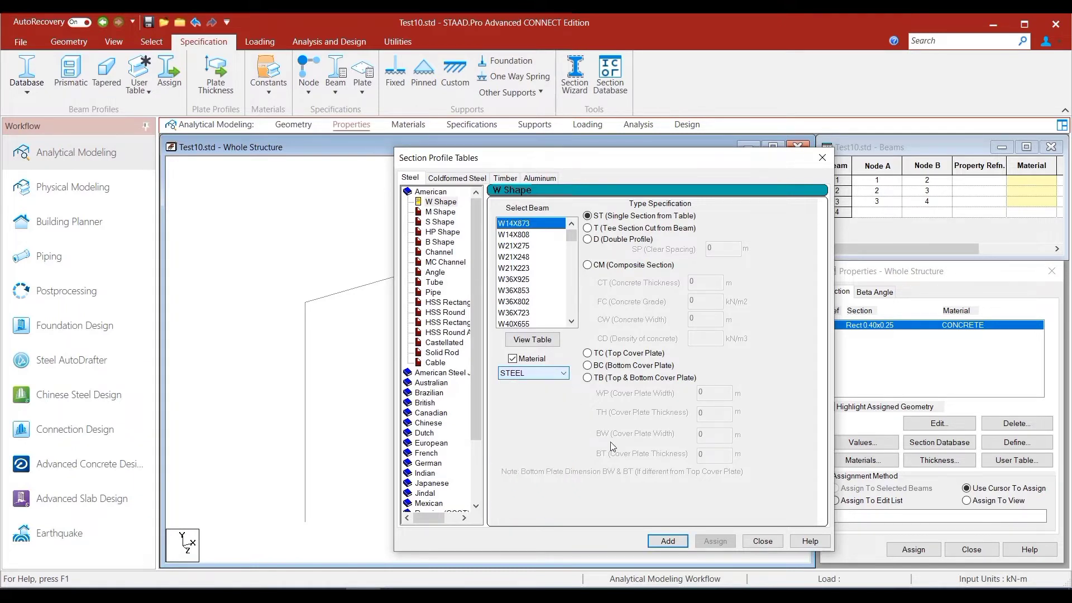
pyautogui.click(670, 541)
pyautogui.click(764, 542)
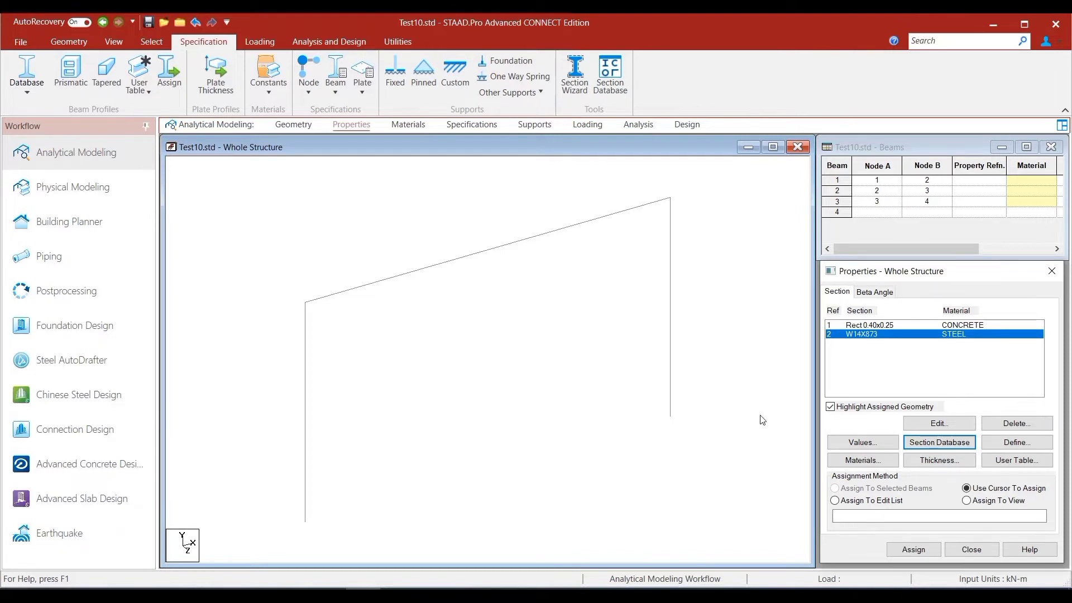
# Open the material definitions and examine the isotropic STEEL material.
pyautogui.click(303, 186)
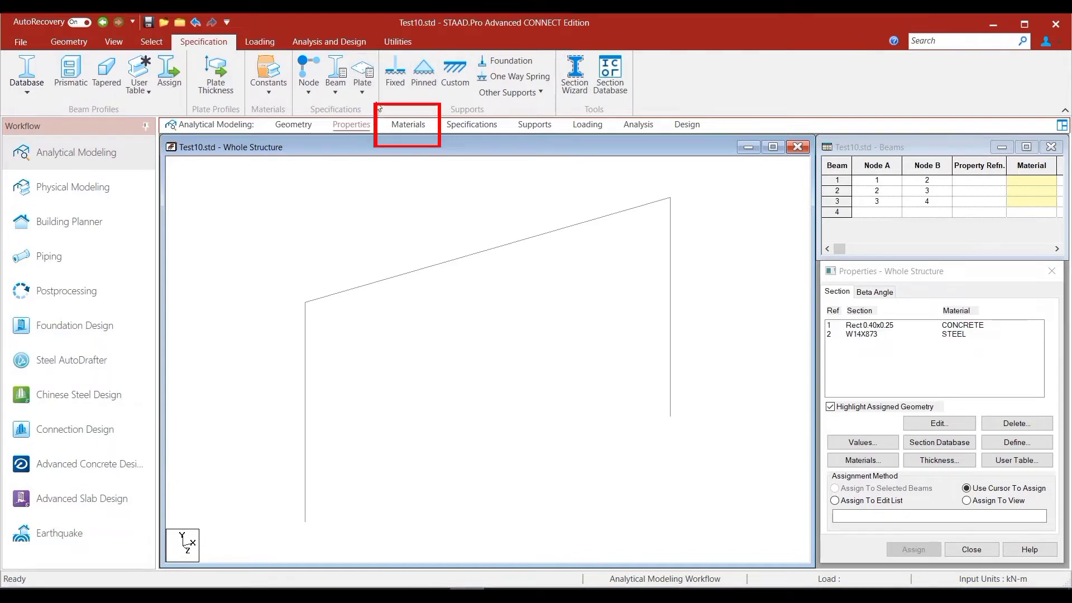
pyautogui.click(413, 125)
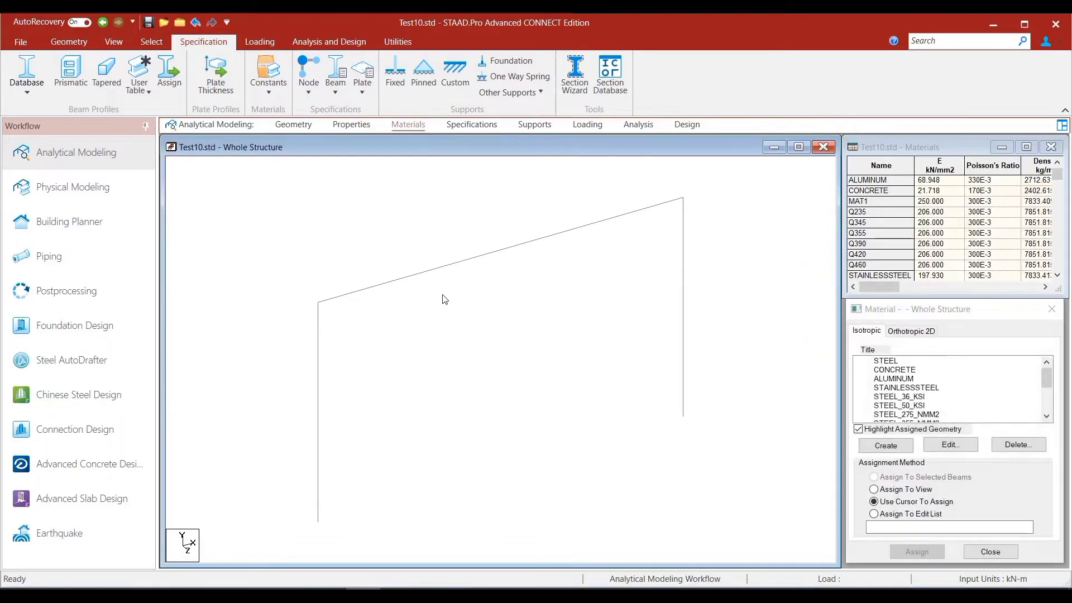
pyautogui.click(932, 312)
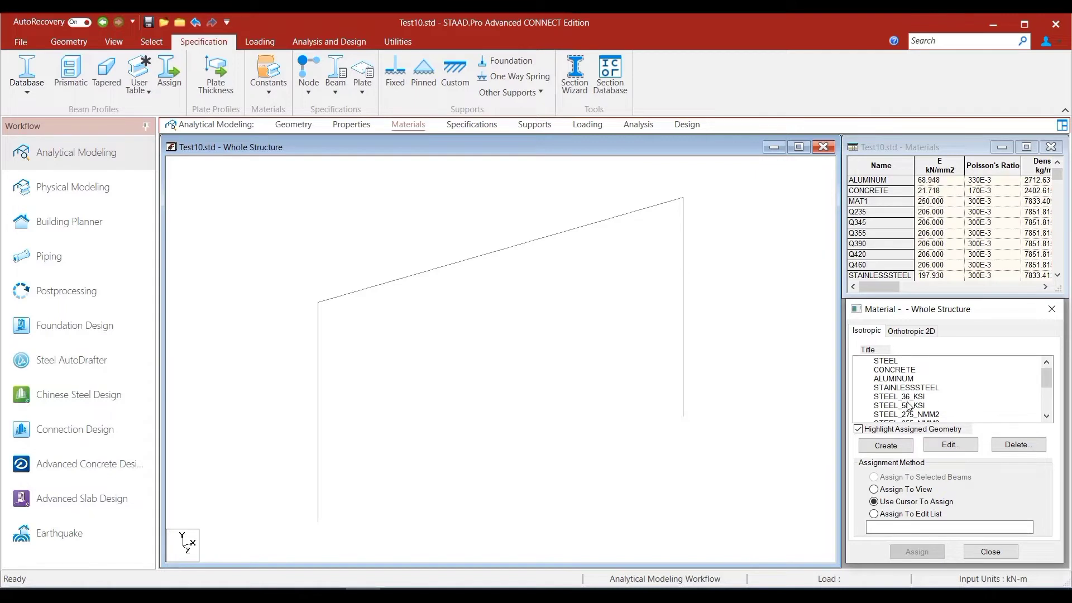
pyautogui.click(894, 362)
pyautogui.doubleClick(894, 362)
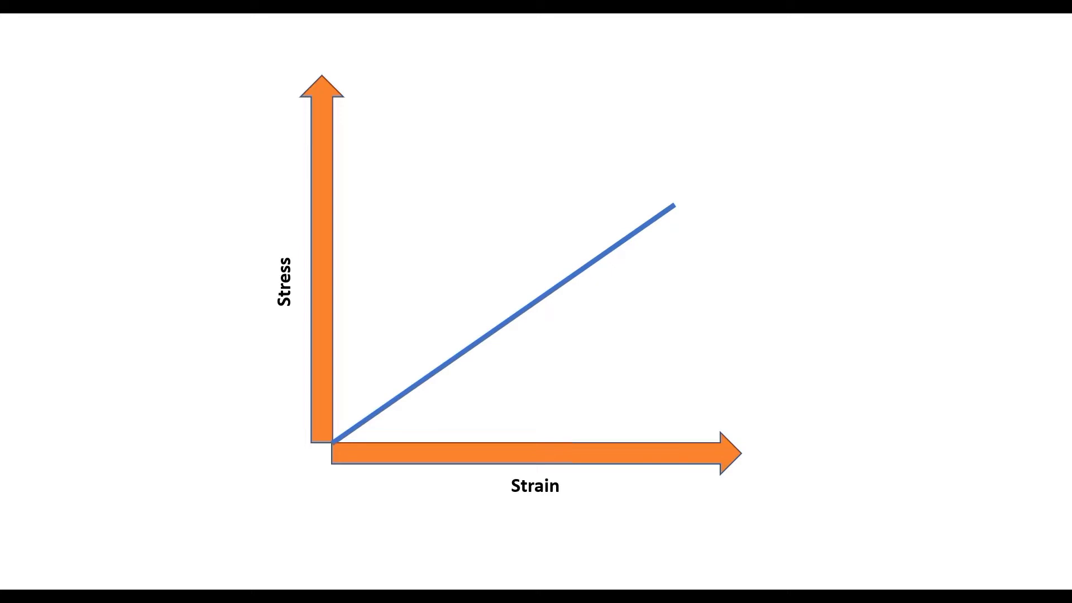
pyautogui.press('Right')
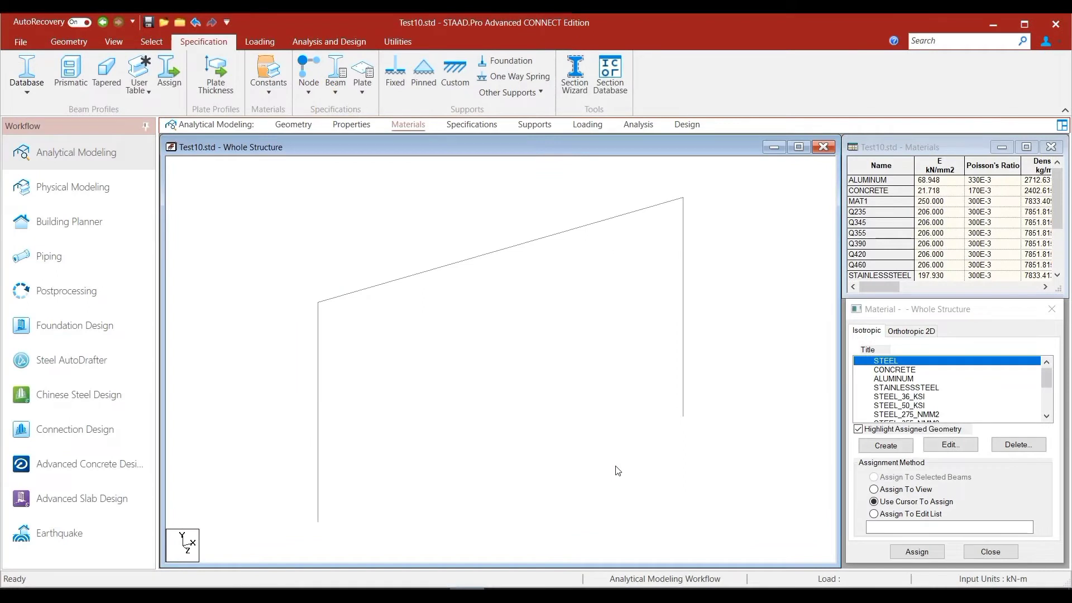
# Review the predefined isotropic materials STEEL_36_KSI, STEEL_50_KSI, STEEL_275_NMM2, STEEL_355_NMM2 and CONCRETE.
pyautogui.click(914, 398)
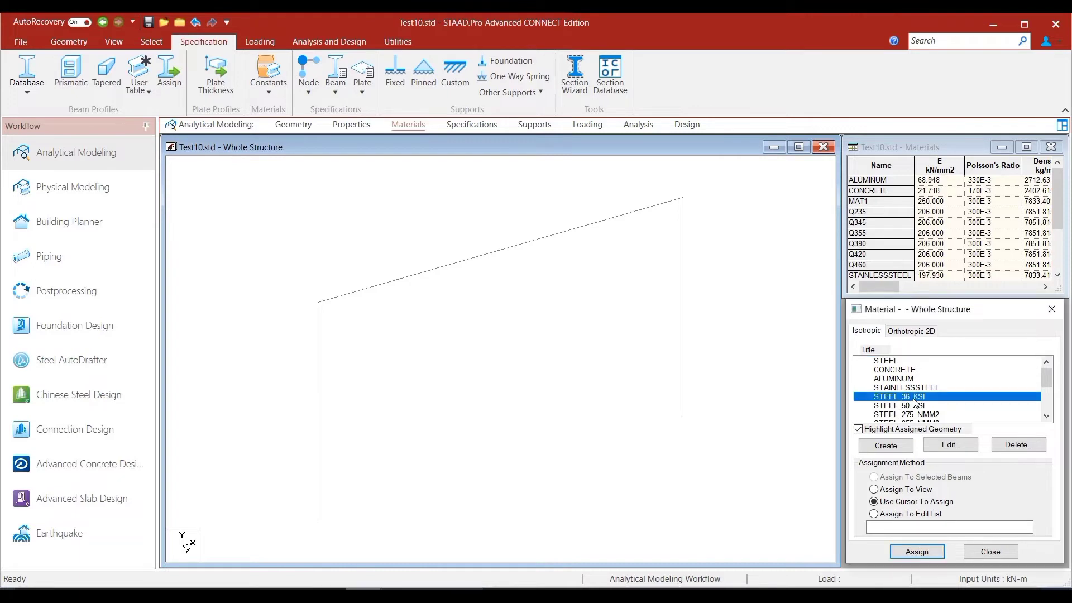
pyautogui.click(915, 406)
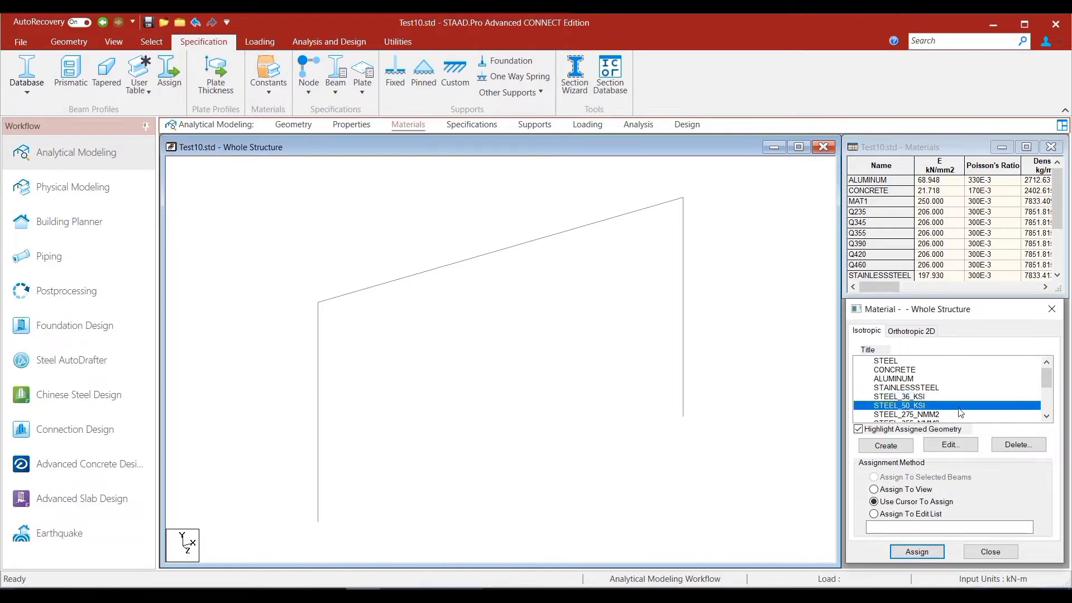
pyautogui.scroll(-1, 944, 395)
pyautogui.click(931, 387)
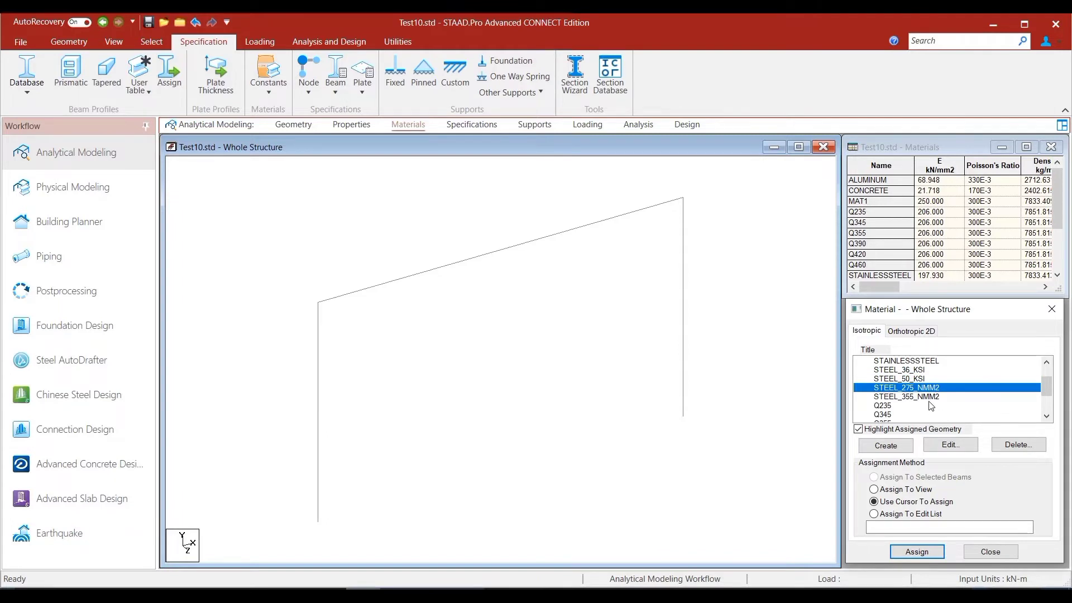
pyautogui.click(929, 397)
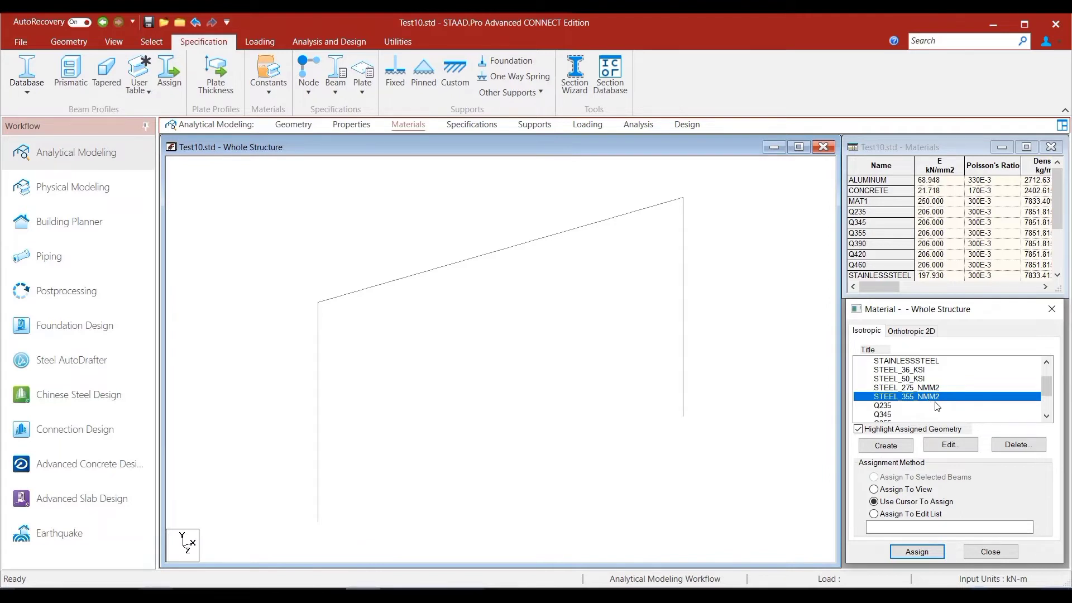
pyautogui.scroll(2, 985, 372)
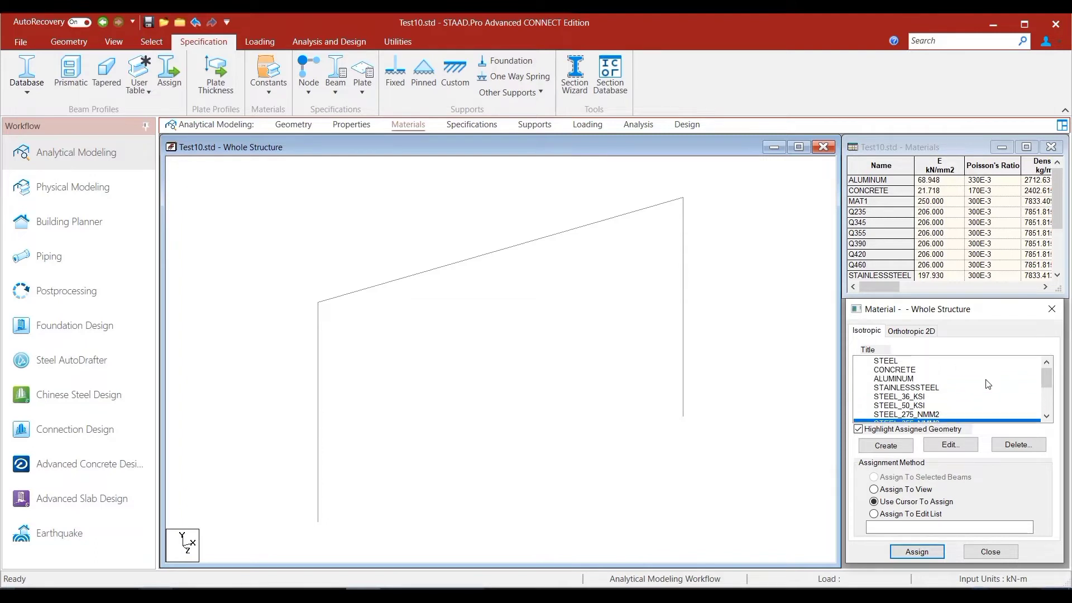
pyautogui.click(894, 370)
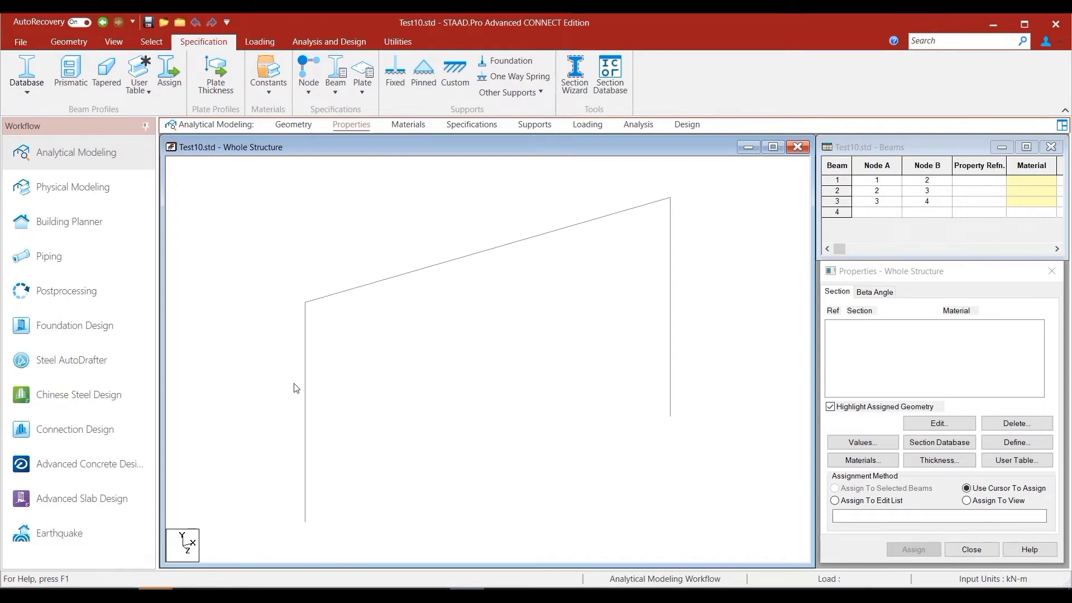
# Add the Indian S Shape section ISMB100 with STEEL material from the section database as a single section.
pyautogui.click(307, 400)
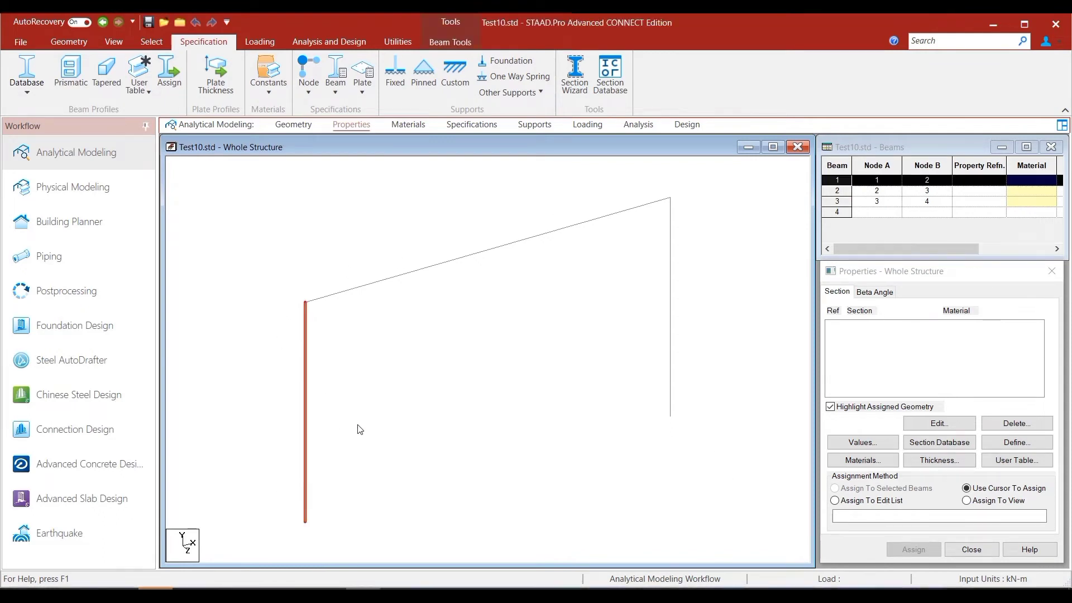
pyautogui.click(471, 441)
pyautogui.click(930, 446)
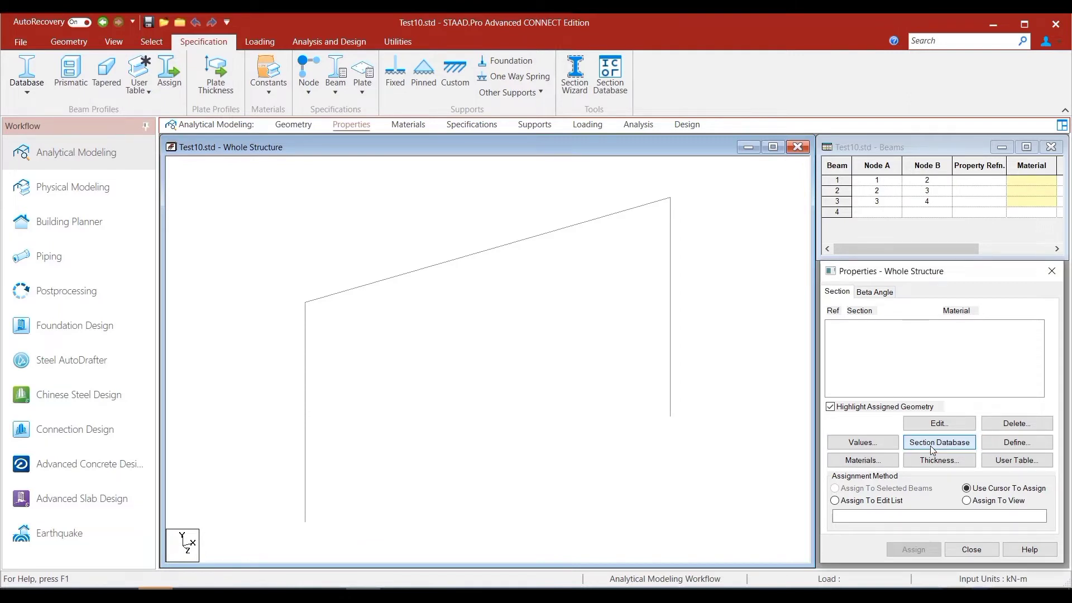
pyautogui.click(931, 446)
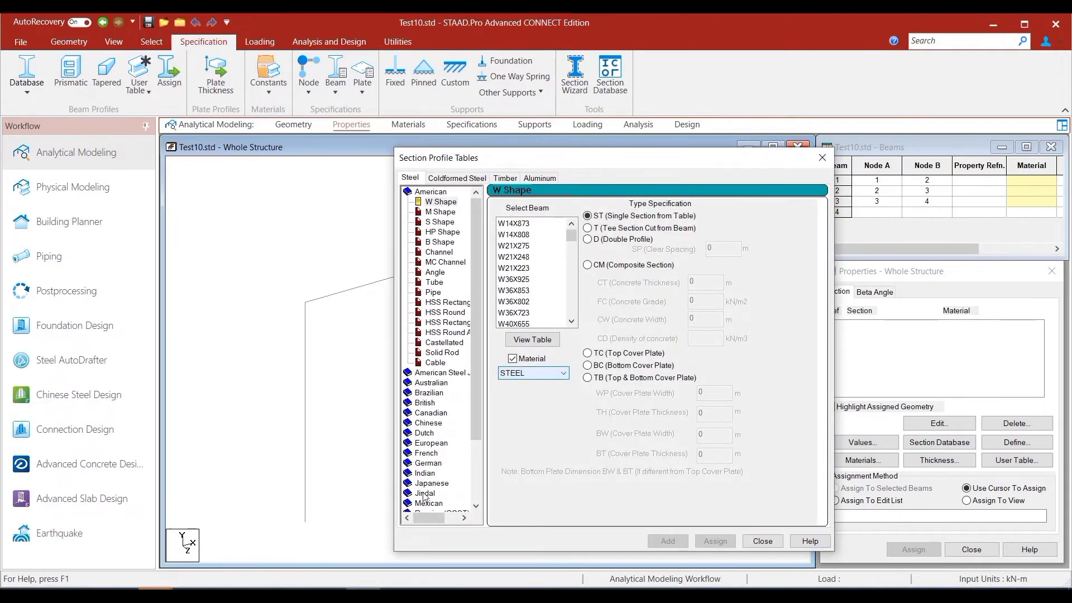
pyautogui.click(426, 475)
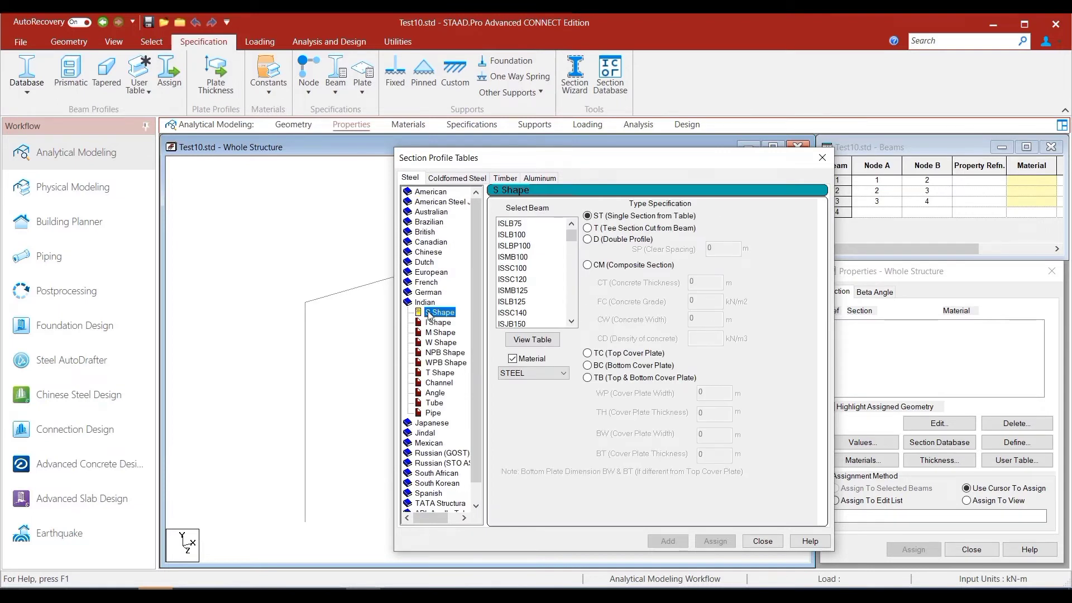
pyautogui.click(522, 258)
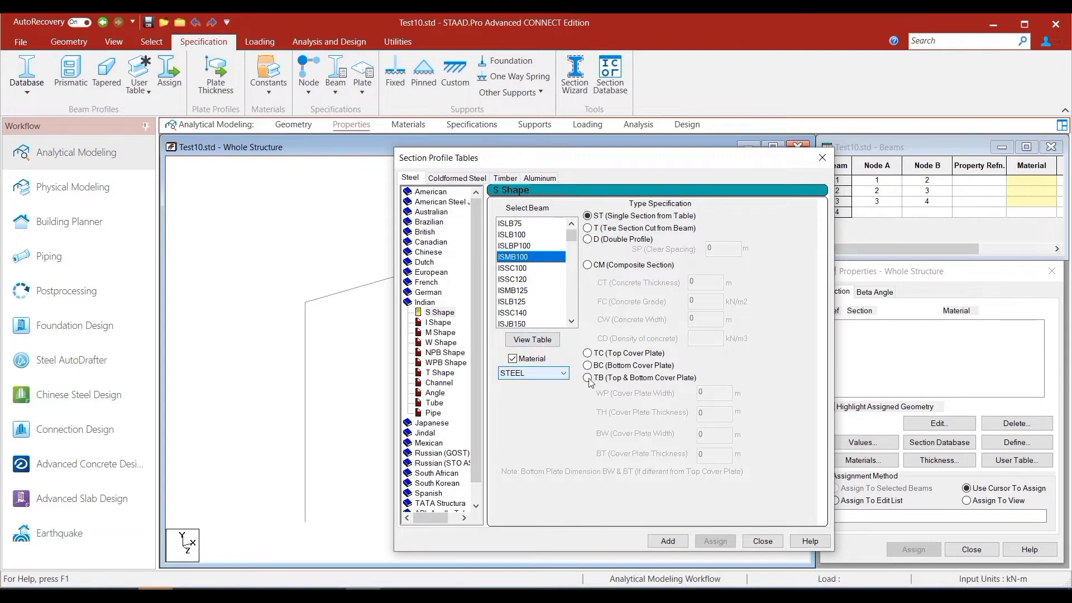
pyautogui.click(668, 541)
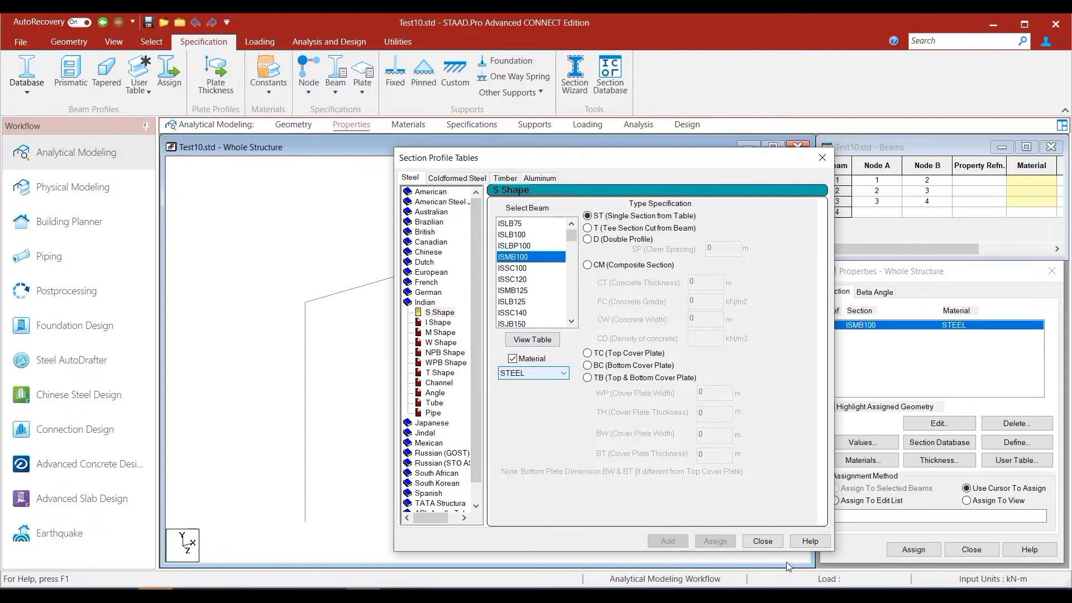
pyautogui.click(763, 541)
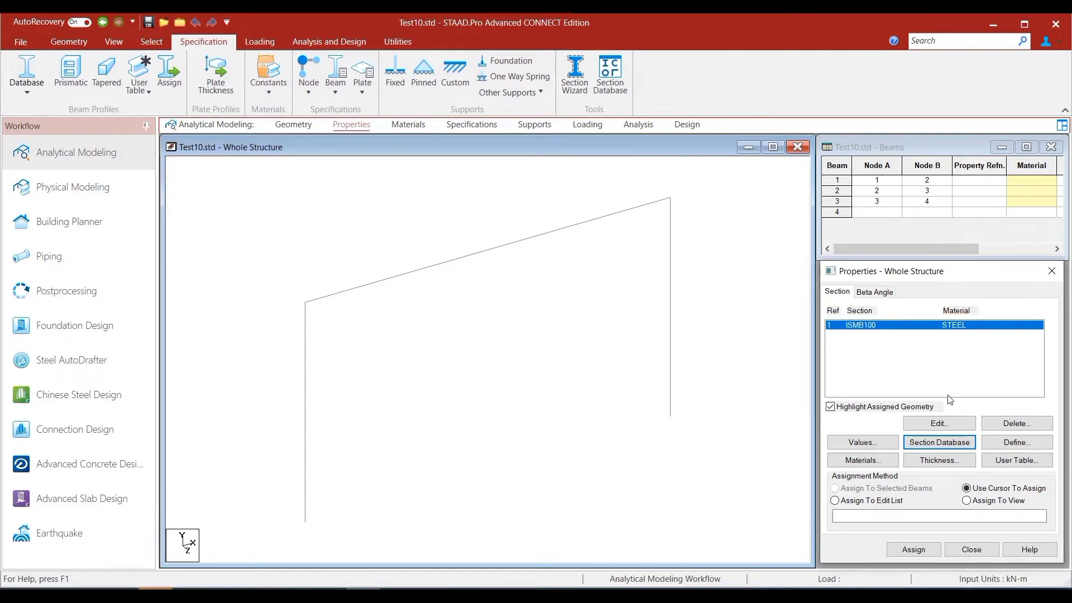
# Assign the ISMB100 section to beam 1, the frame's left column, using the cursor.
pyautogui.click(916, 552)
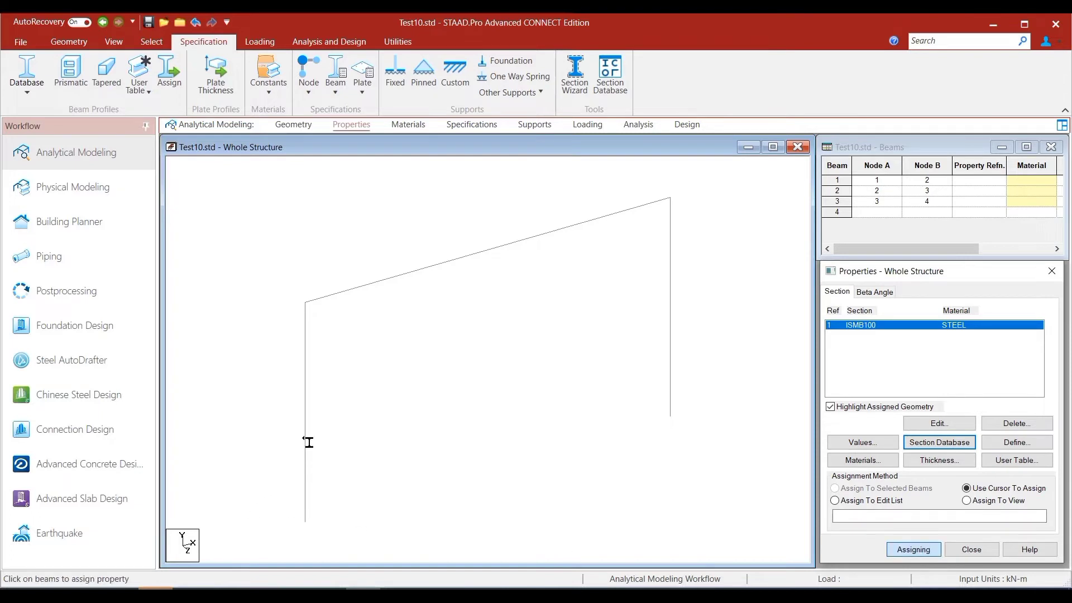
pyautogui.click(314, 426)
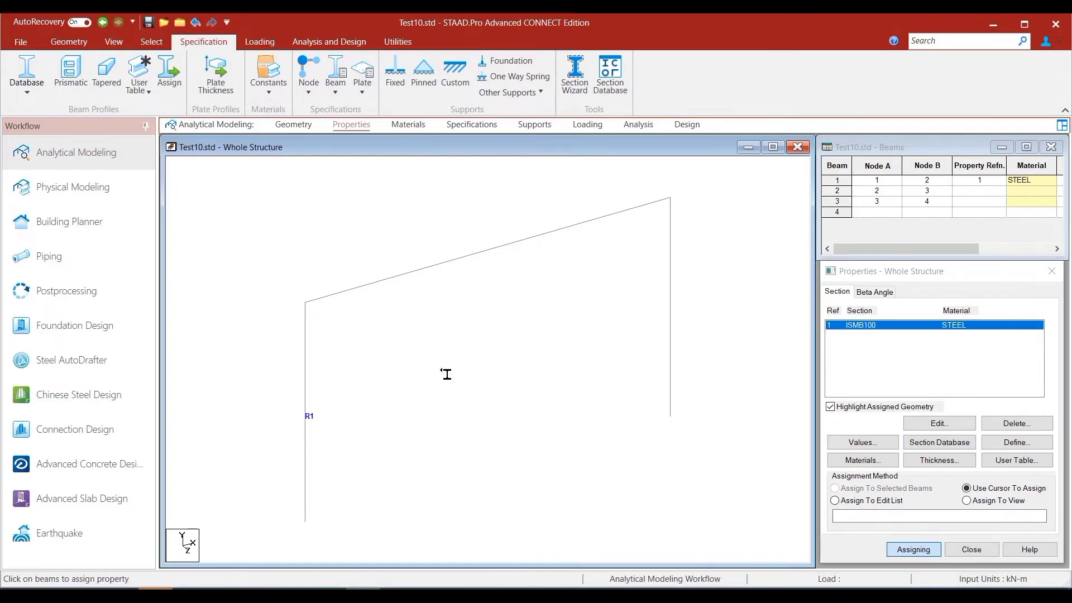
pyautogui.press('Escape')
pyautogui.click(525, 251)
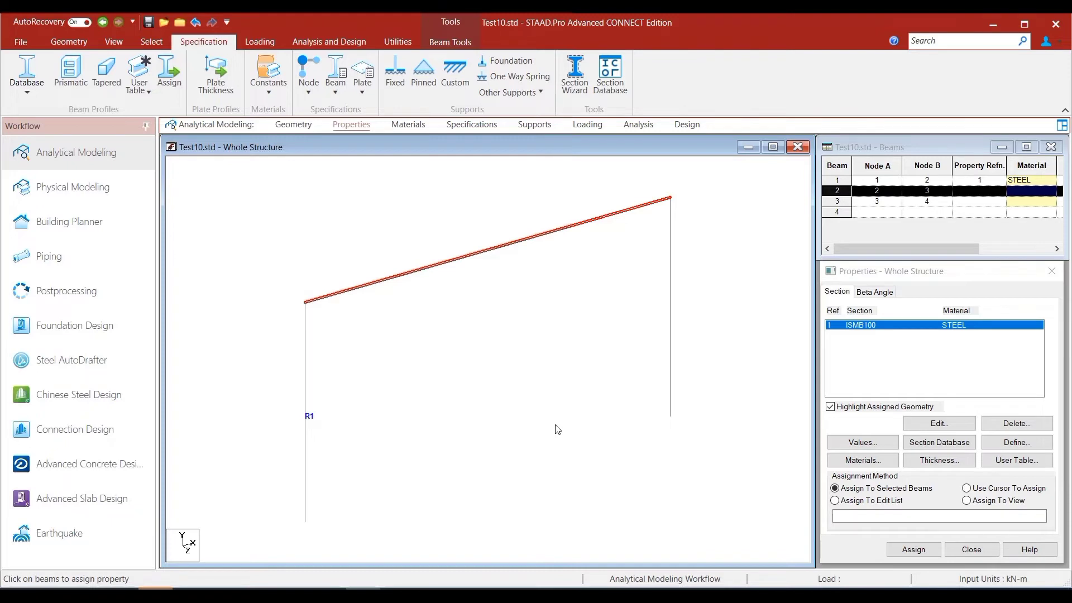
pyautogui.click(557, 429)
pyautogui.click(980, 491)
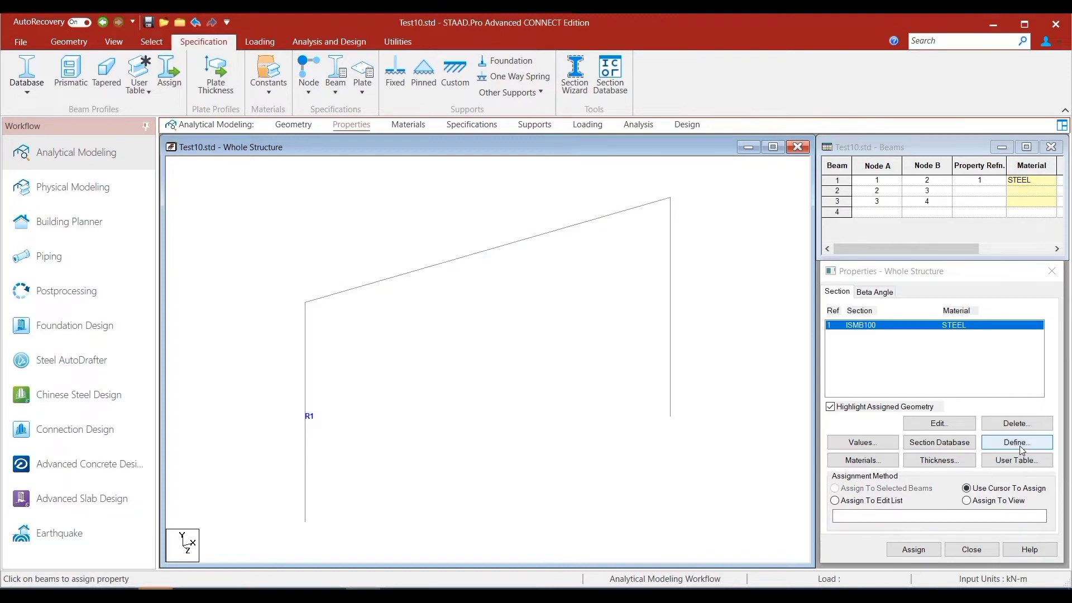
# Define a rectangular section with YD 0.4 m and ZD 0.25 m in CONCRETE and add it to the section list.
pyautogui.click(1018, 443)
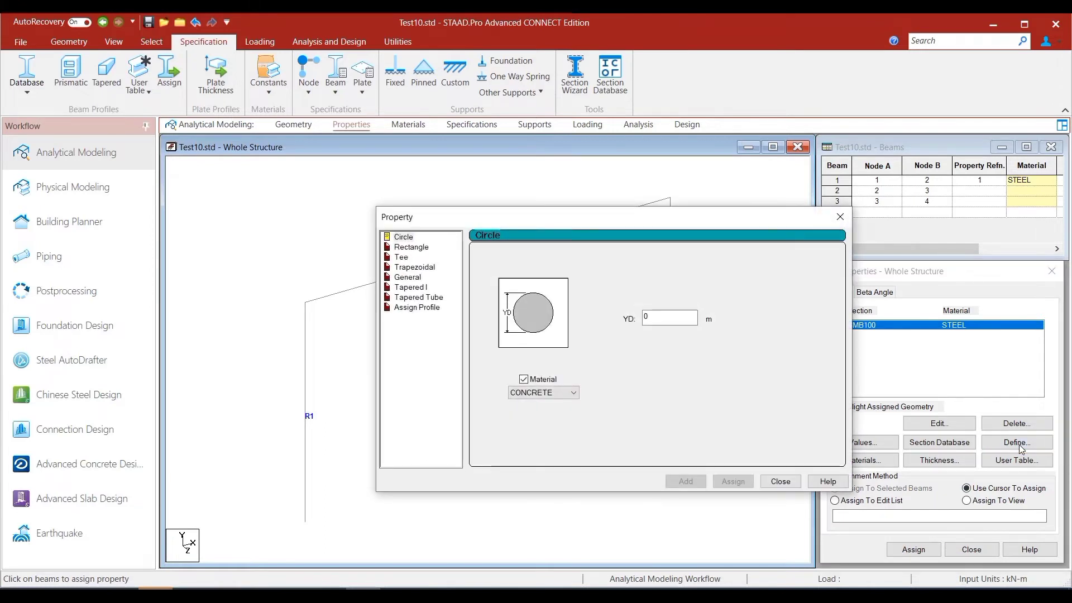
pyautogui.click(424, 248)
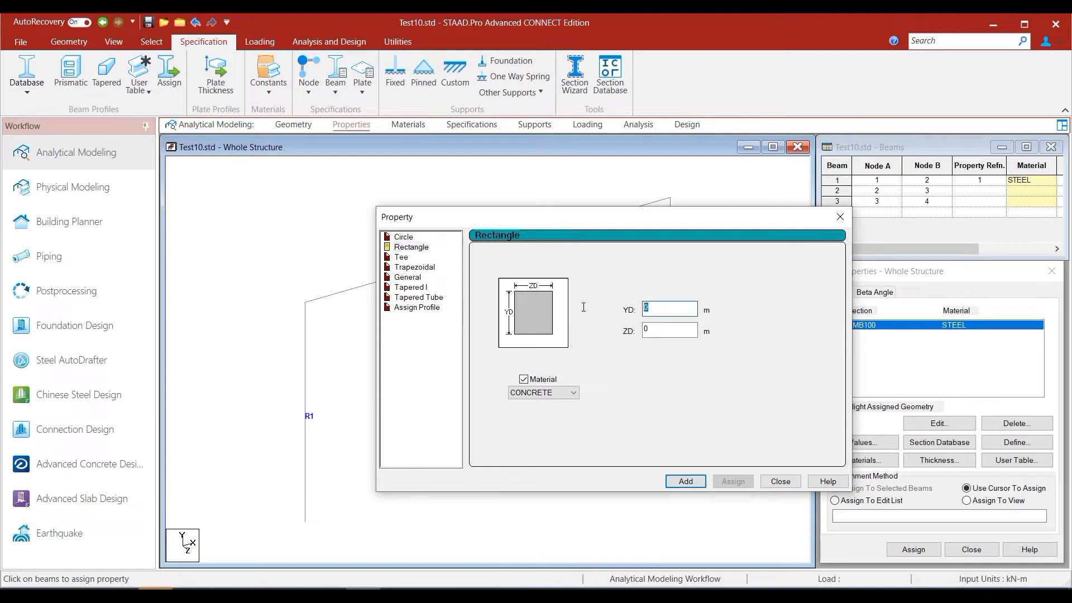
pyautogui.write('0')
pyautogui.press('Tab')
pyautogui.write('0')
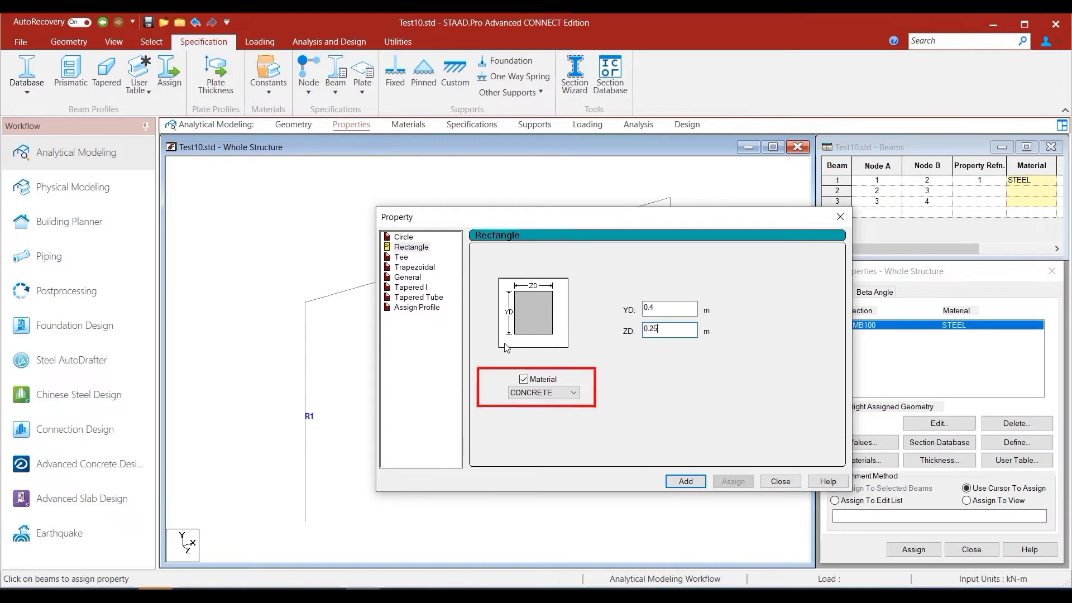
pyautogui.click(686, 481)
pyautogui.click(781, 483)
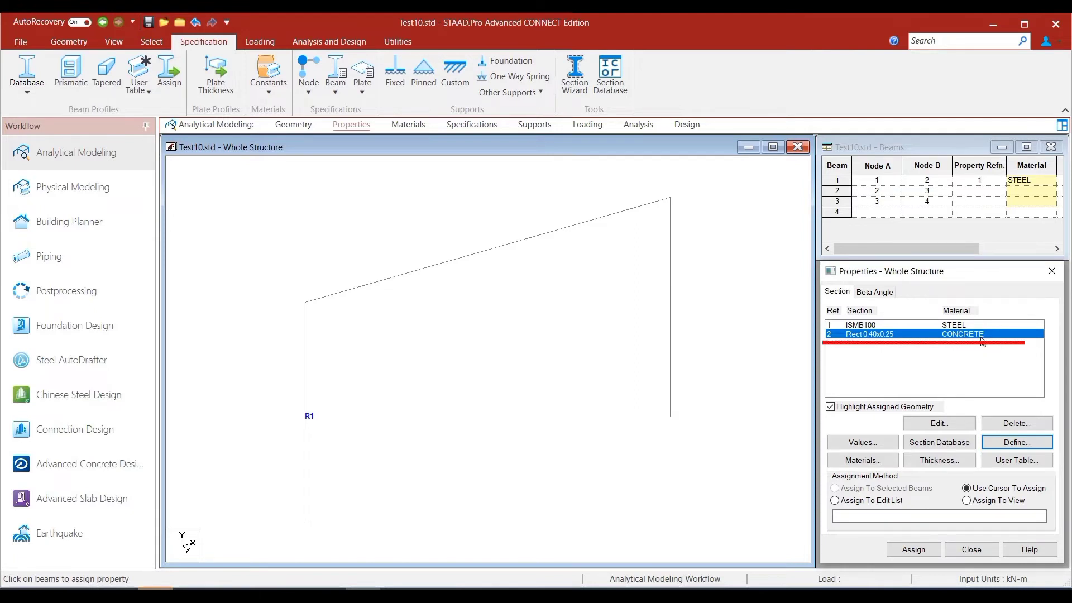
# Assign the Rect 0.40x0.25 concrete section to beam 2, the sloping rafter, using the cursor.
pyautogui.click(914, 549)
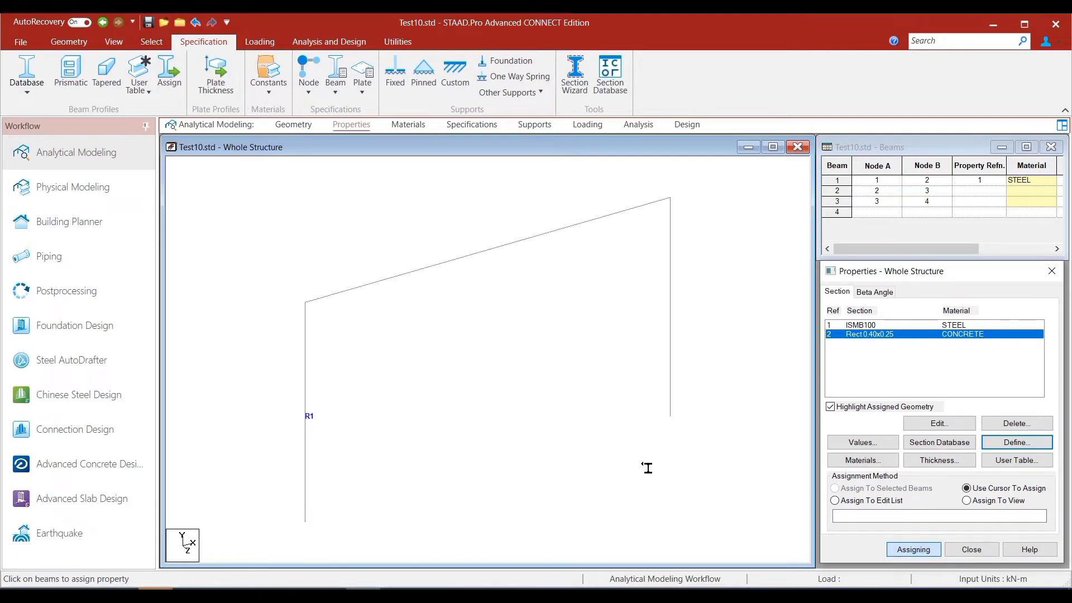
pyautogui.click(499, 257)
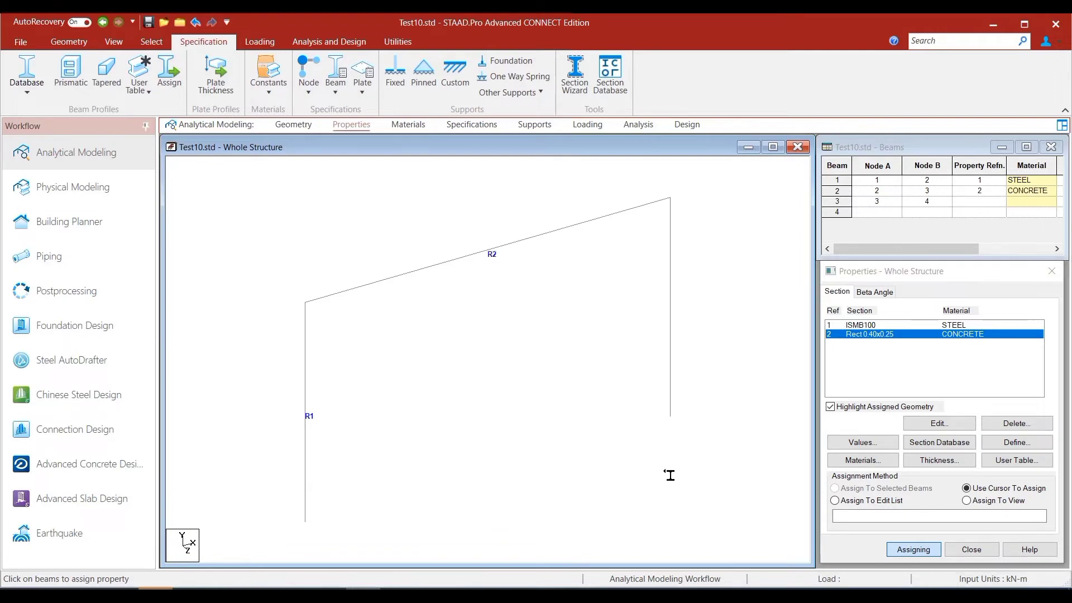
pyautogui.press('Escape')
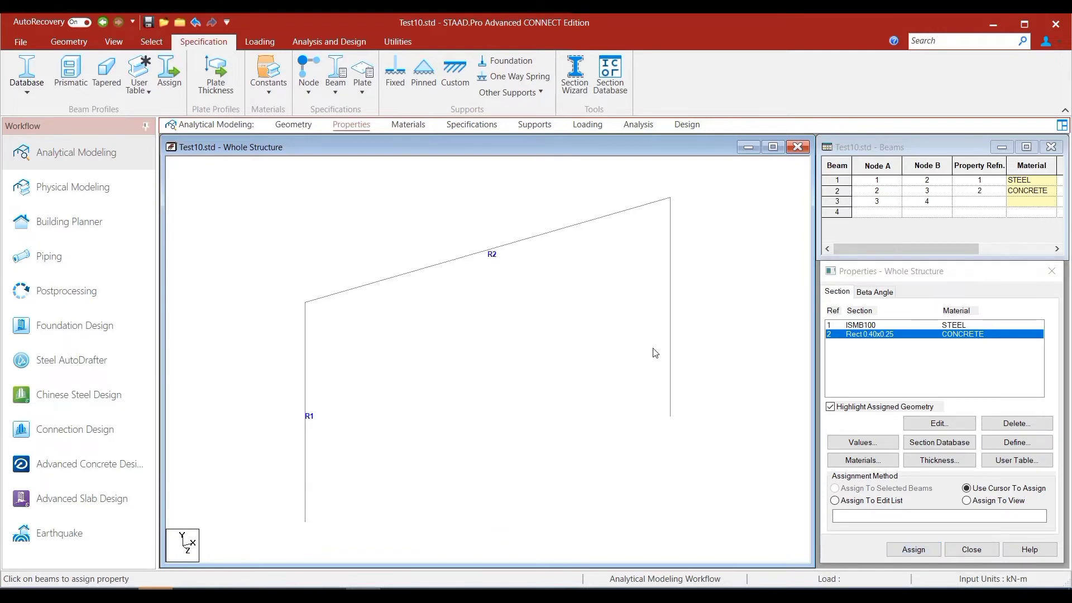
# Add the Indian S Shape section ISMB125 as a single section from the section database, with no material attached.
pyautogui.click(670, 330)
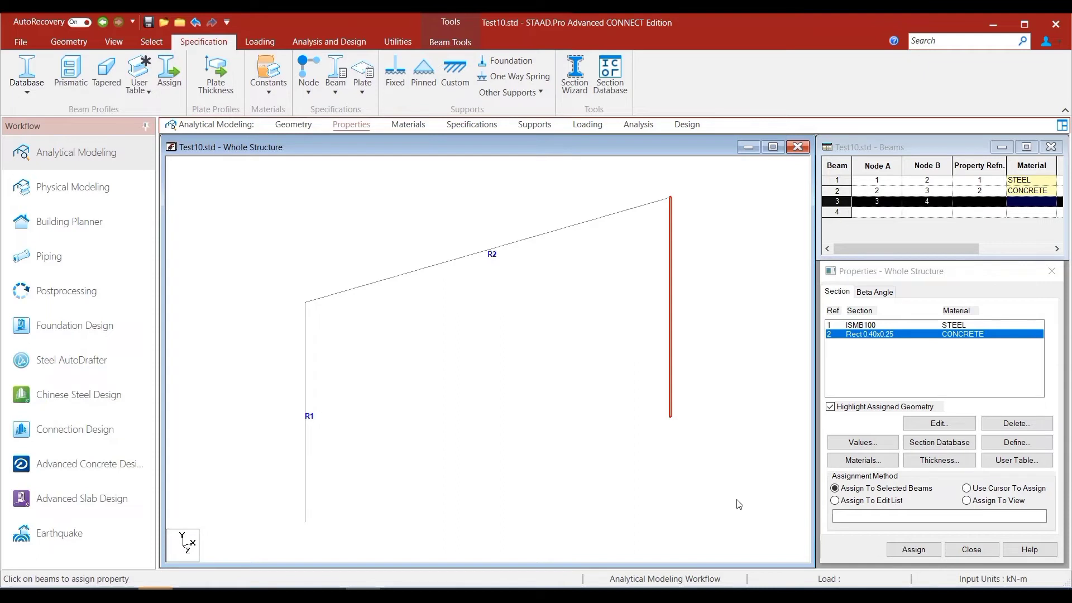
pyautogui.click(648, 512)
pyautogui.click(942, 444)
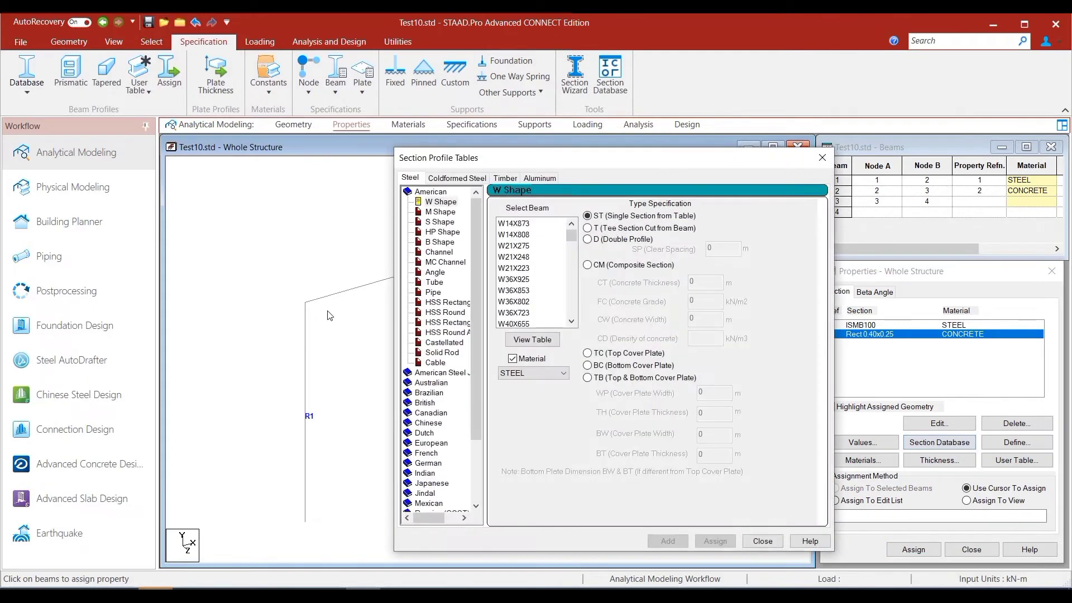
pyautogui.click(426, 473)
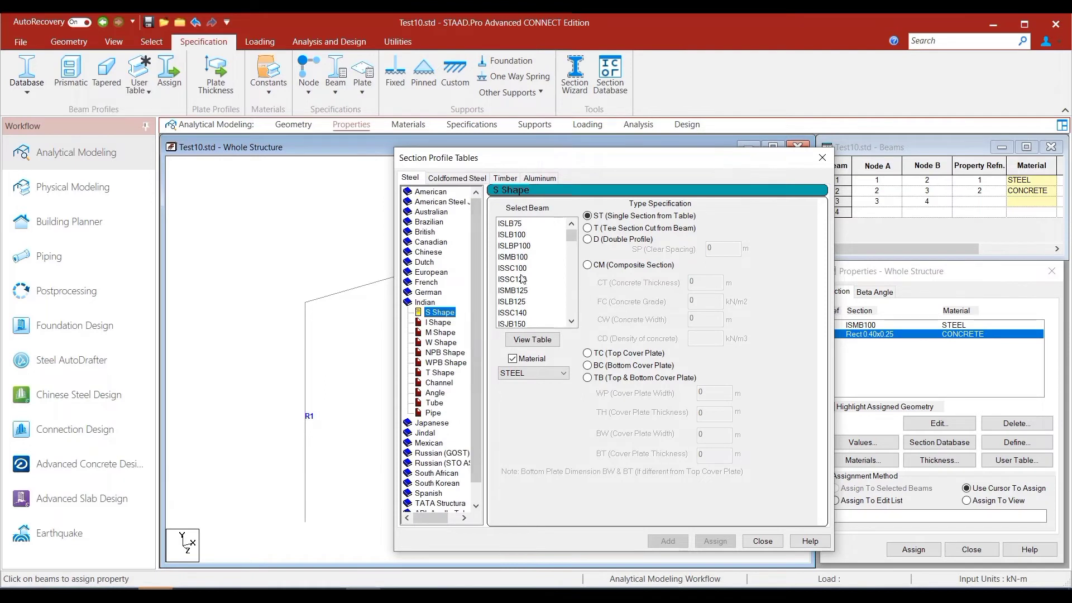
pyautogui.click(524, 291)
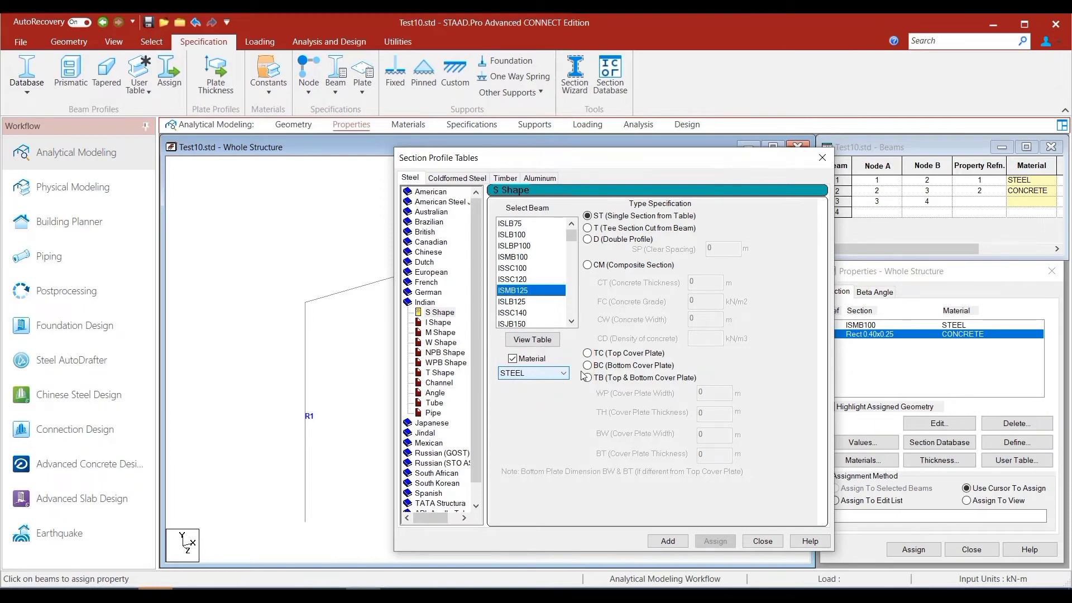
pyautogui.click(513, 359)
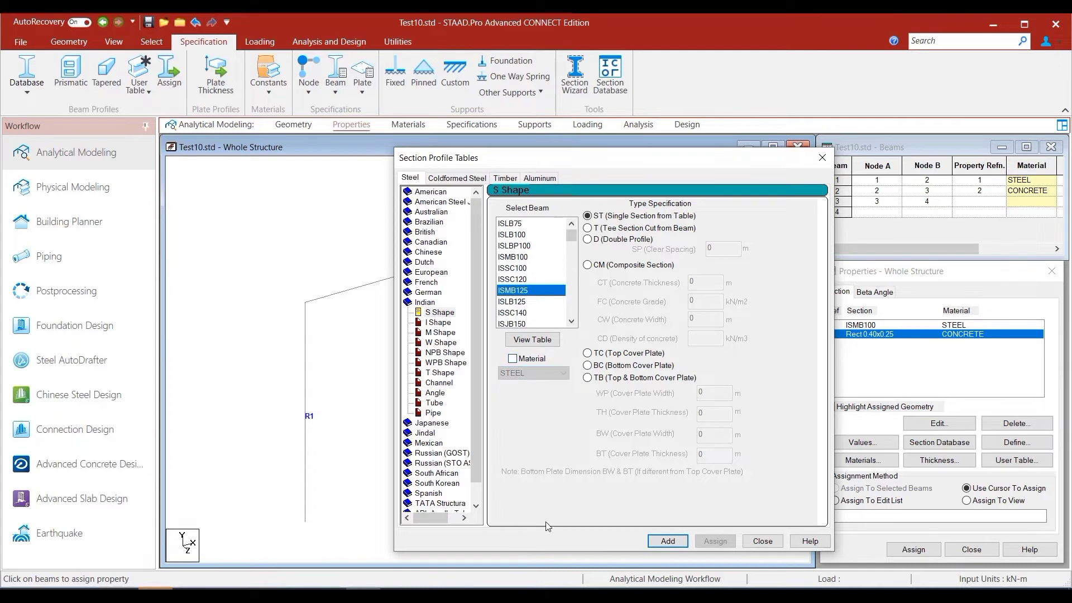
pyautogui.click(669, 541)
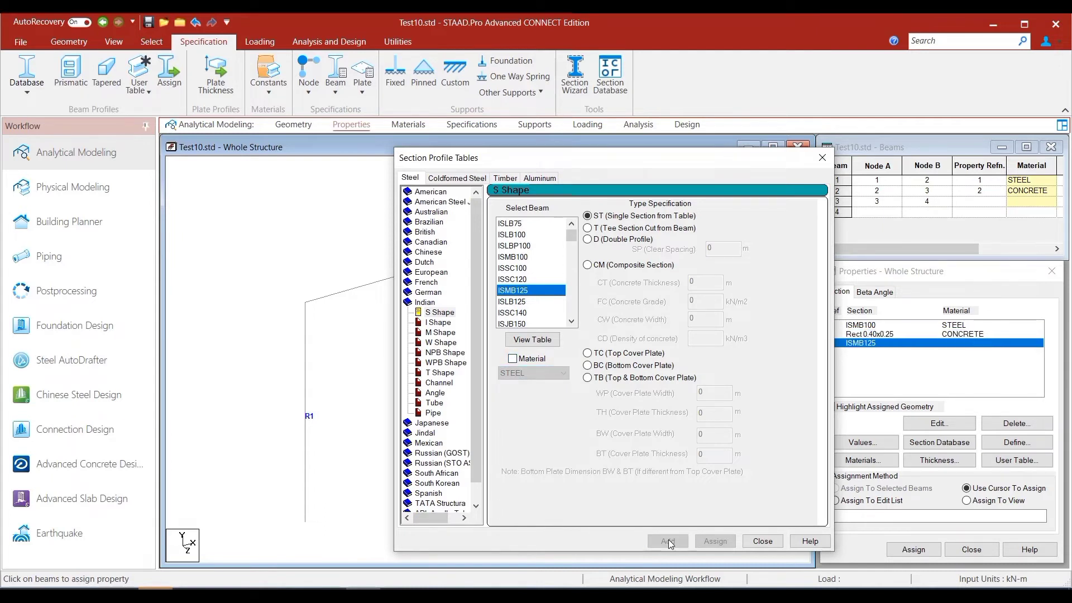
pyautogui.click(763, 541)
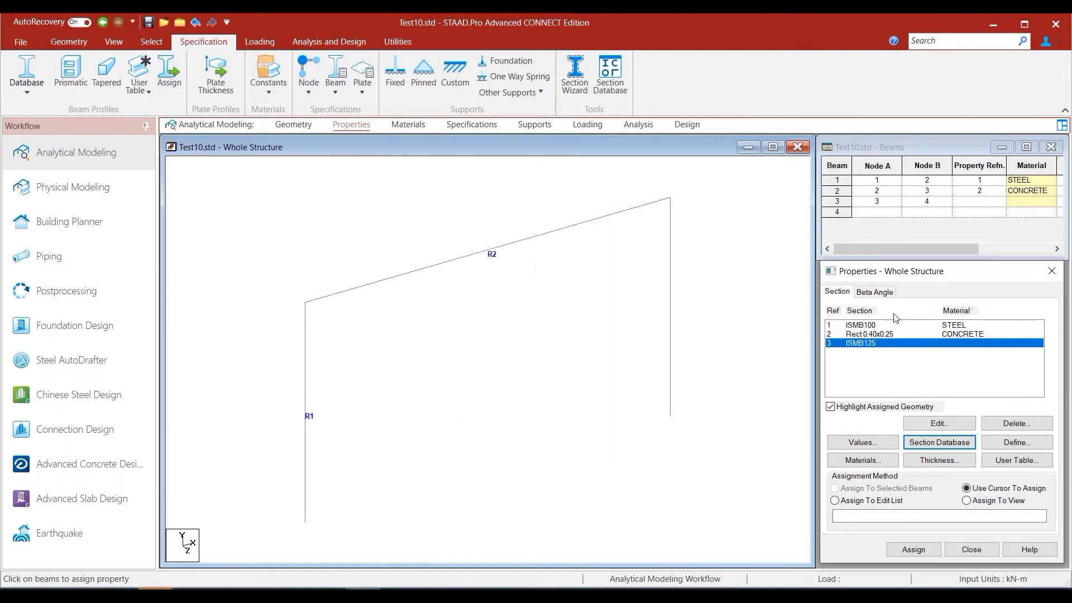
# Assign the ISMB125 section to beam 3, the frame's right column, using the cursor.
pyautogui.click(889, 334)
pyautogui.click(897, 343)
pyautogui.click(922, 550)
pyautogui.click(670, 313)
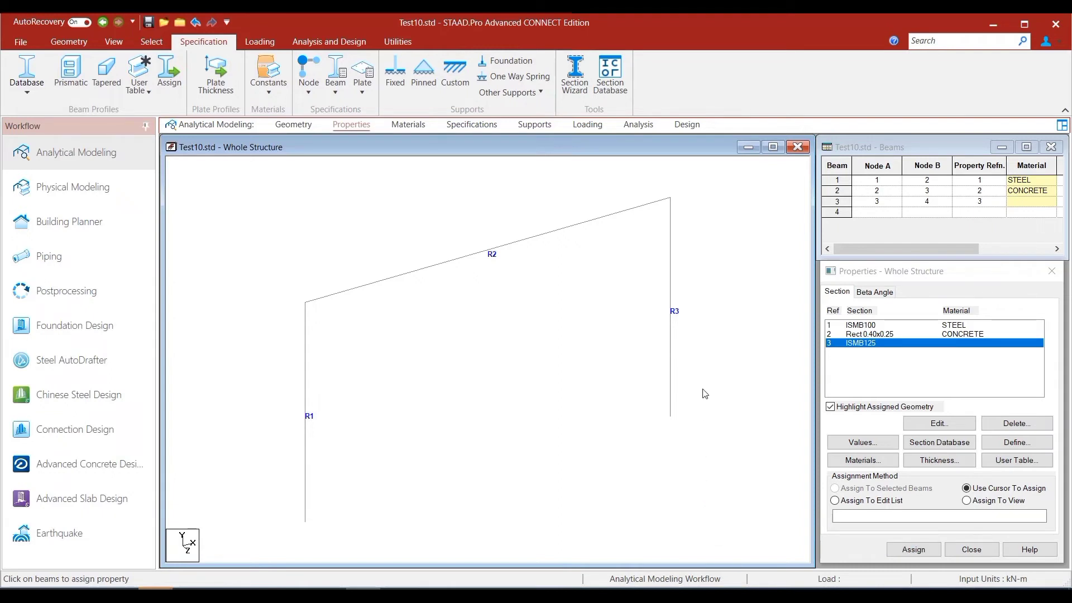
pyautogui.click(670, 319)
# Start a new isotropic material titled MAT1 of type STEEL and set its Young's modulus to 250E6 kN/m2.
pyautogui.click(417, 129)
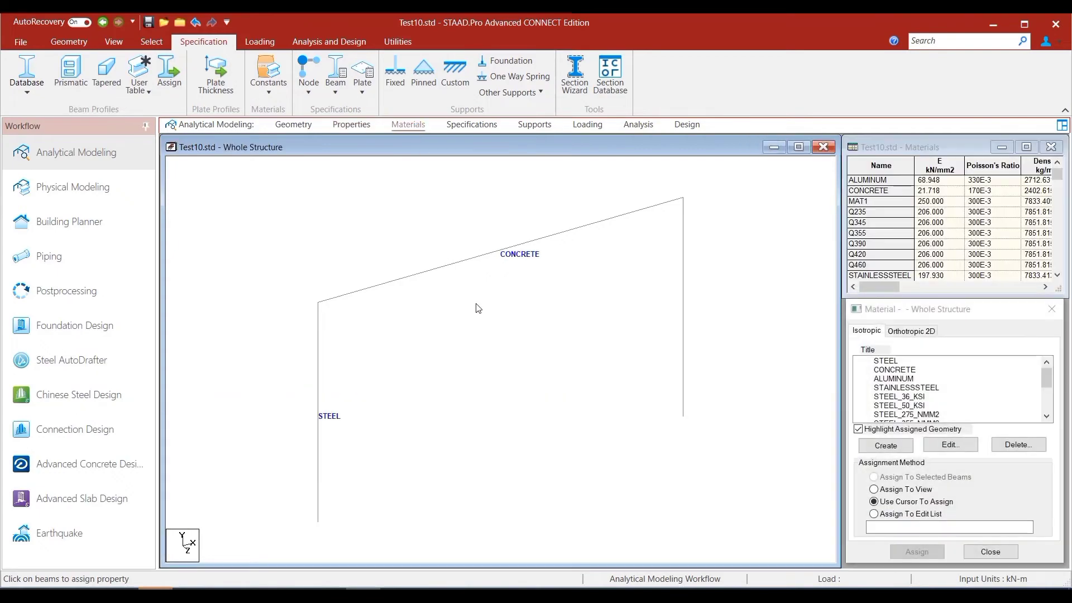
pyautogui.click(885, 446)
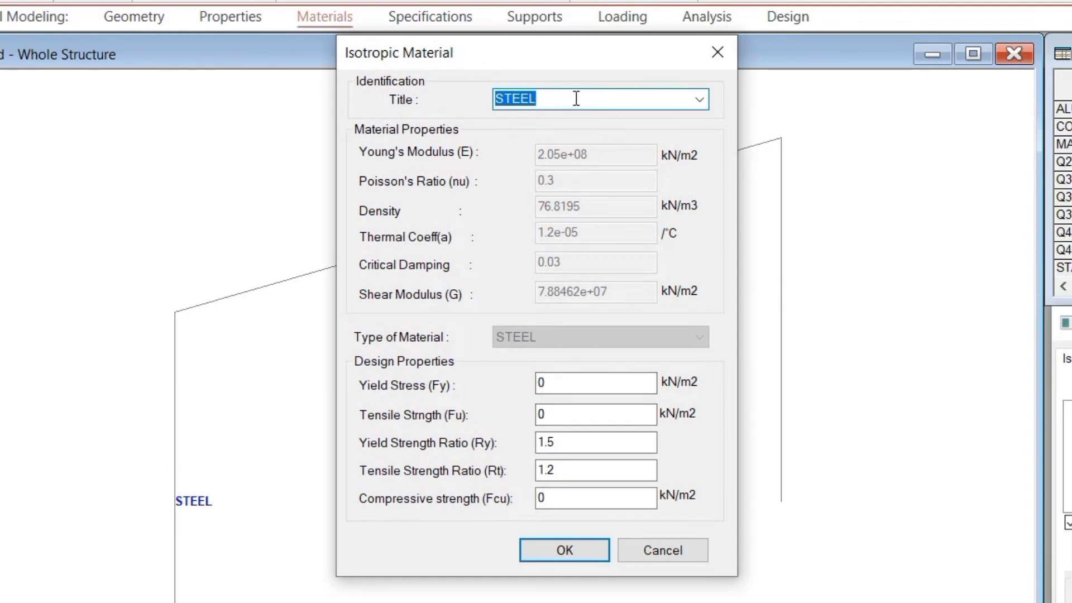
pyautogui.write('MS')
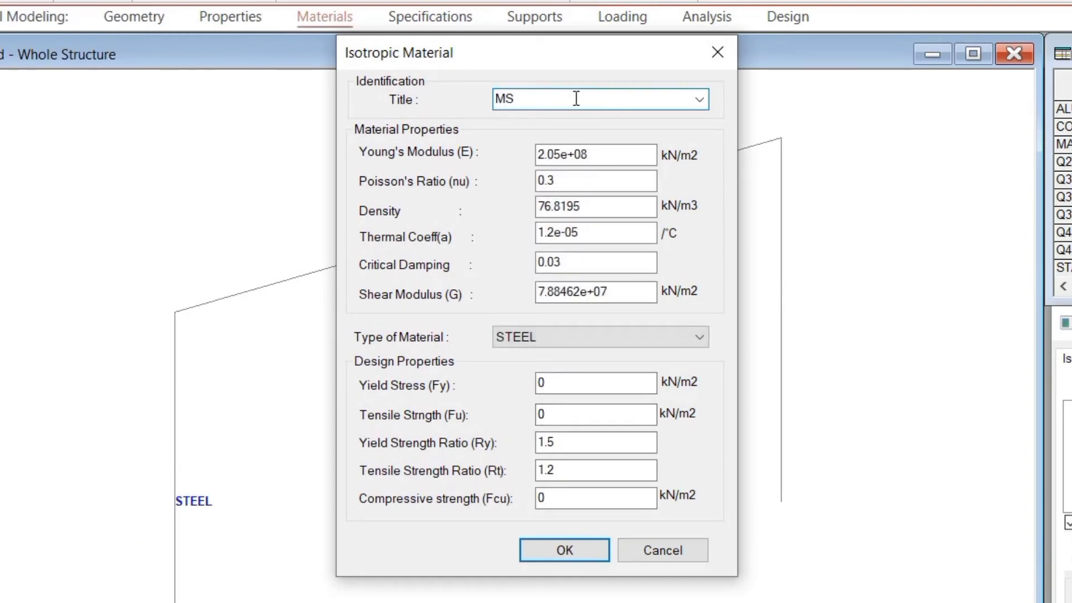
pyautogui.press('BackSpace')
pyautogui.write('AT1')
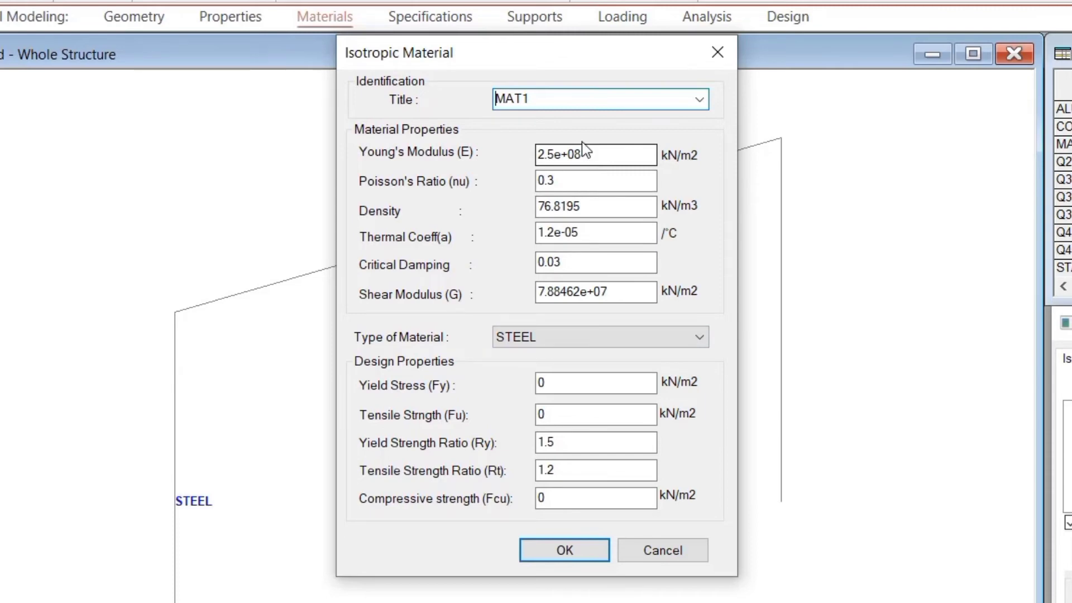
pyautogui.click(588, 154)
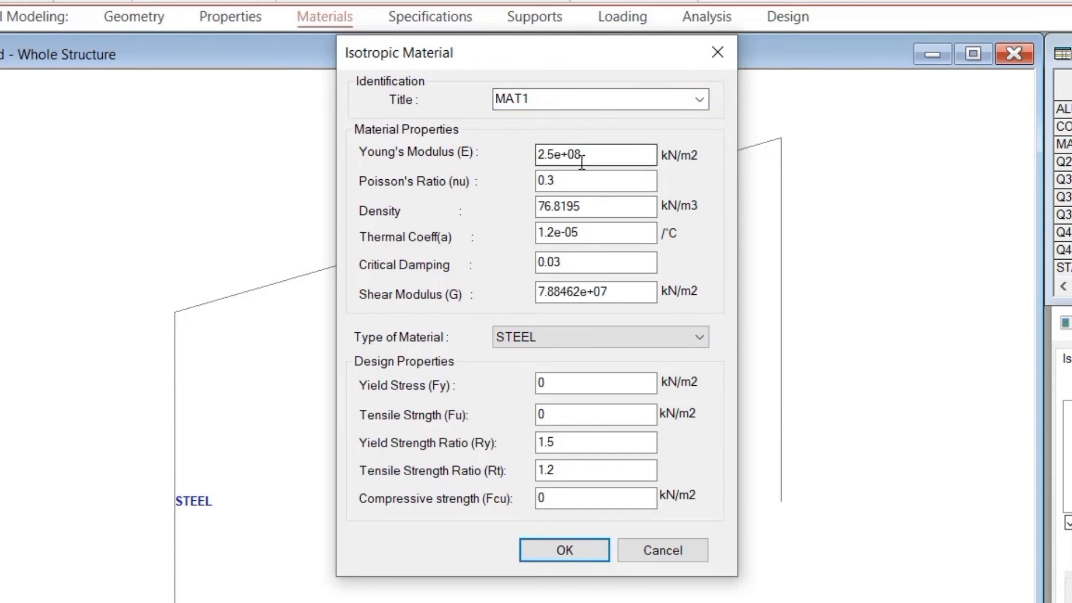
pyautogui.moveTo(583, 155); pyautogui.dragTo(490, 151)
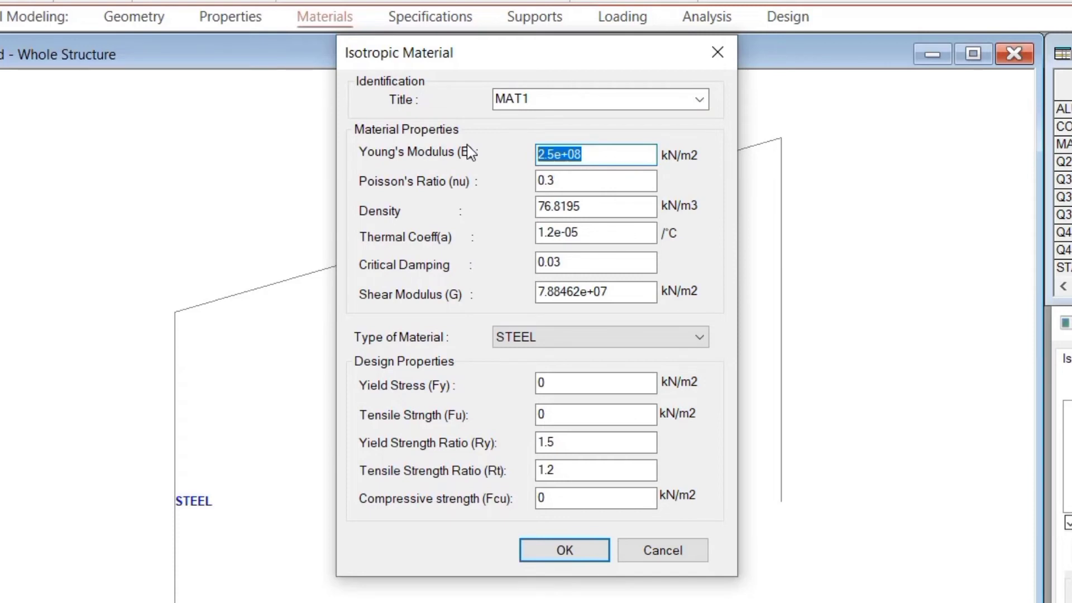
pyautogui.write('250')
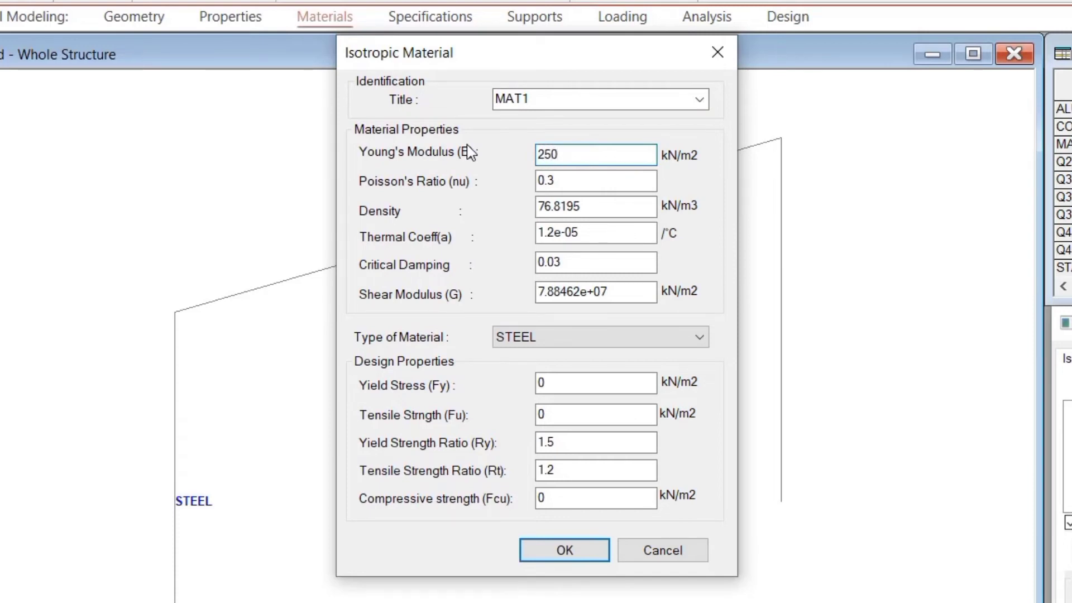
pyautogui.write('E6')
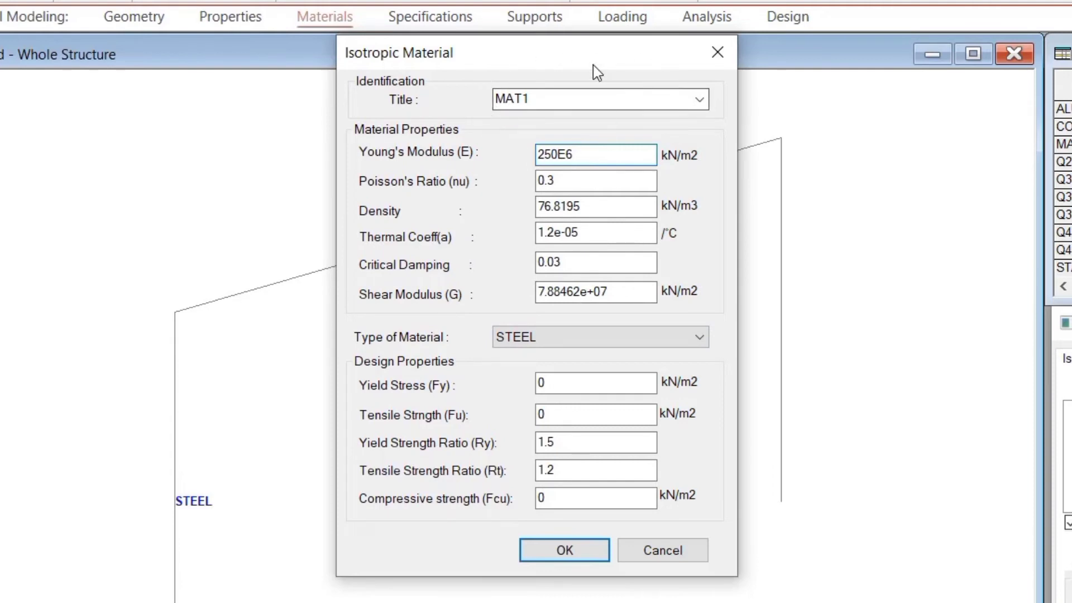
# Try to save the material as MAT1, decline redefining the existing one, and create it under the title MAT2.
pyautogui.click(581, 549)
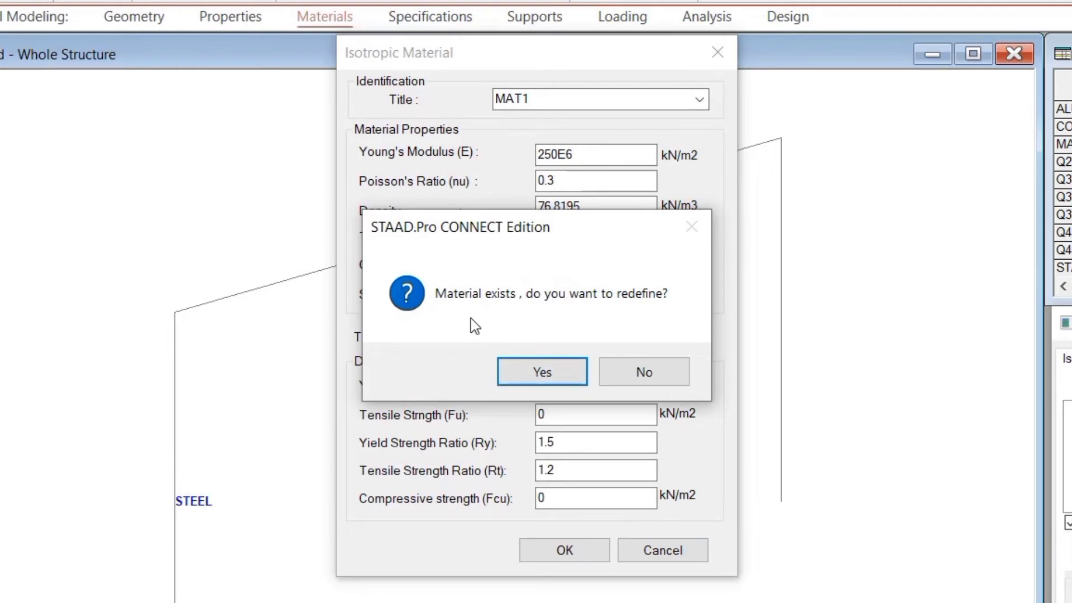
pyautogui.click(646, 375)
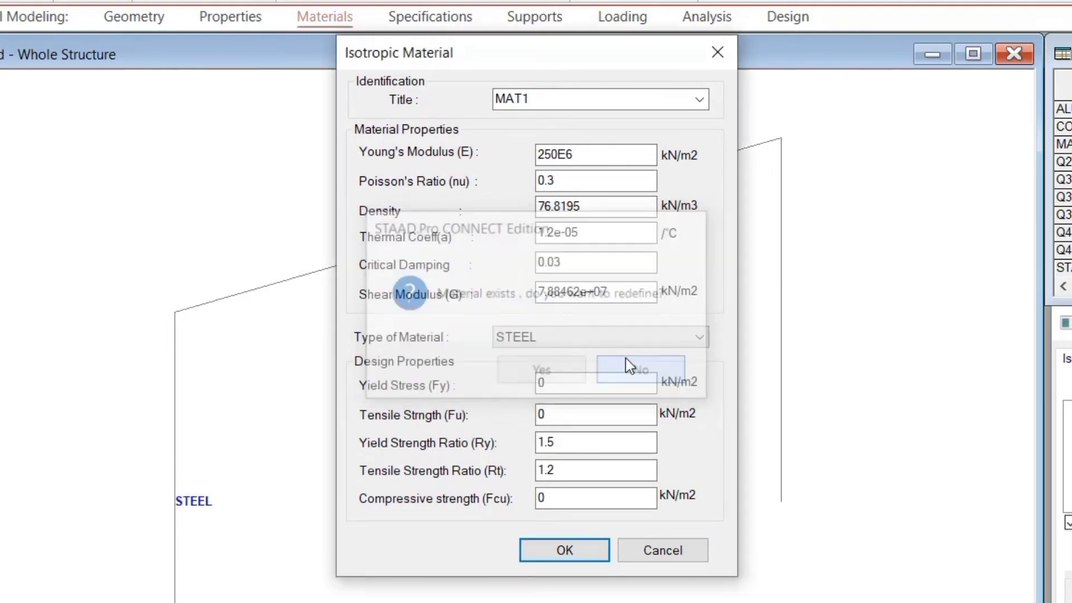
pyautogui.doubleClick(533, 98)
pyautogui.click(533, 98)
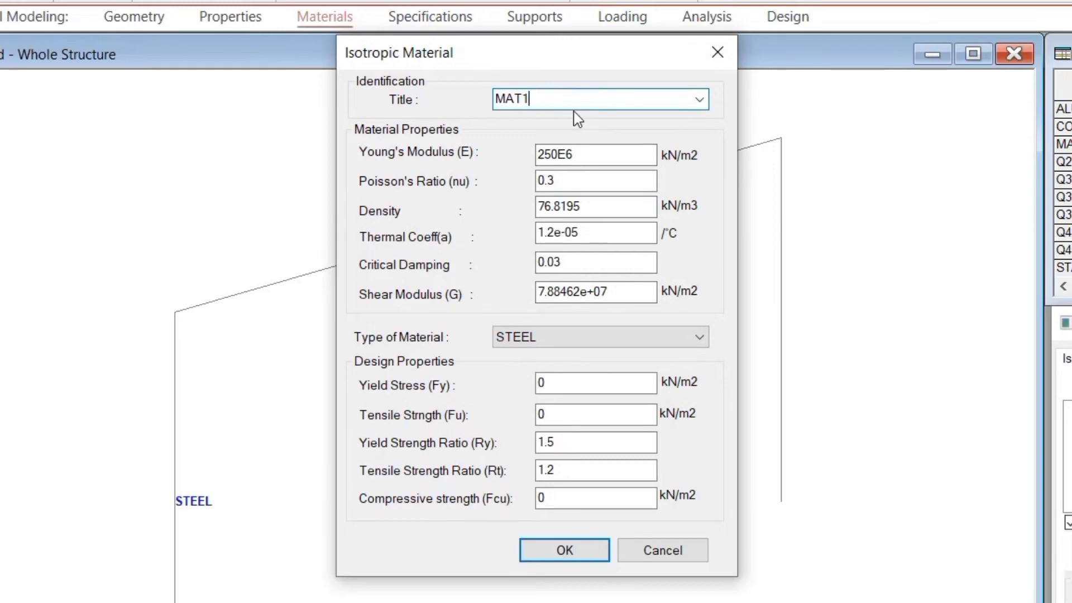
pyautogui.press('BackSpace')
pyautogui.write('2')
pyautogui.click(565, 550)
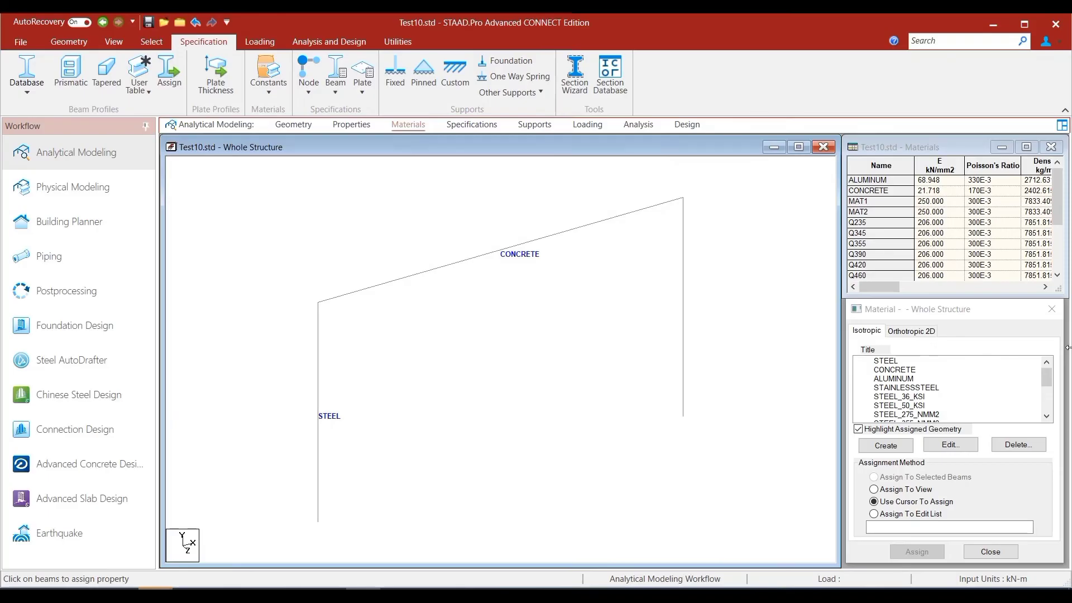
# Assign the MAT2 material to beam 3, the right column, using the cursor and return to the section properties.
pyautogui.moveTo(1047, 382); pyautogui.dragTo(1046, 413)
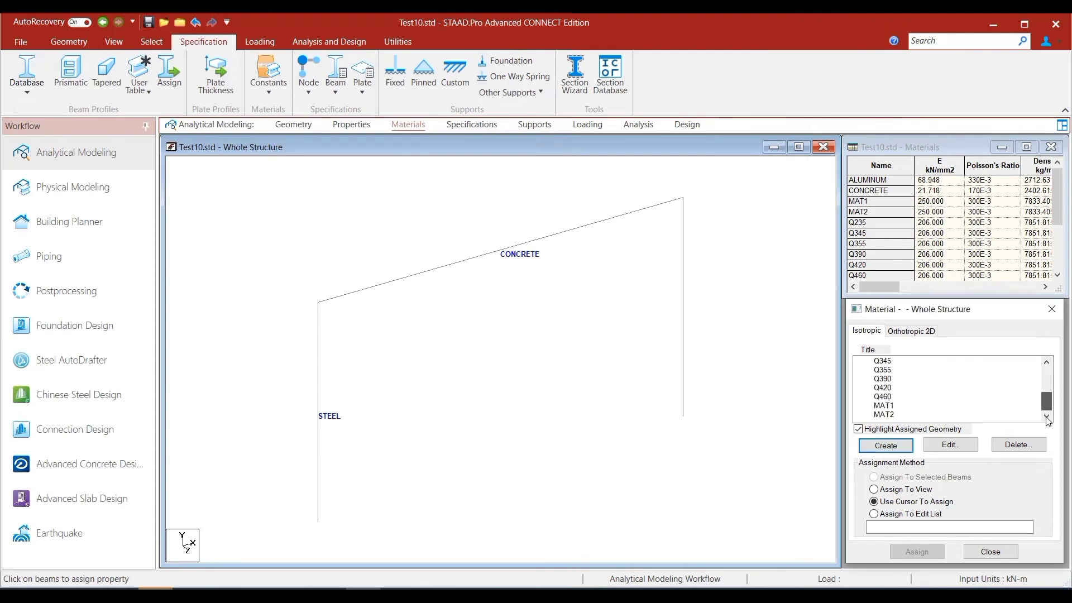
pyautogui.click(885, 416)
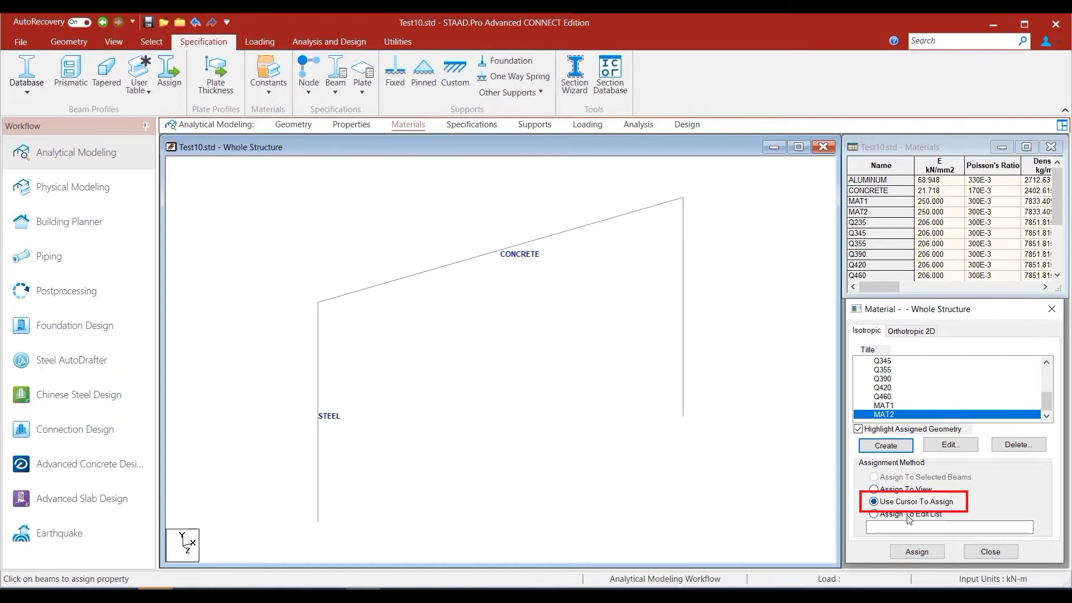
pyautogui.click(929, 553)
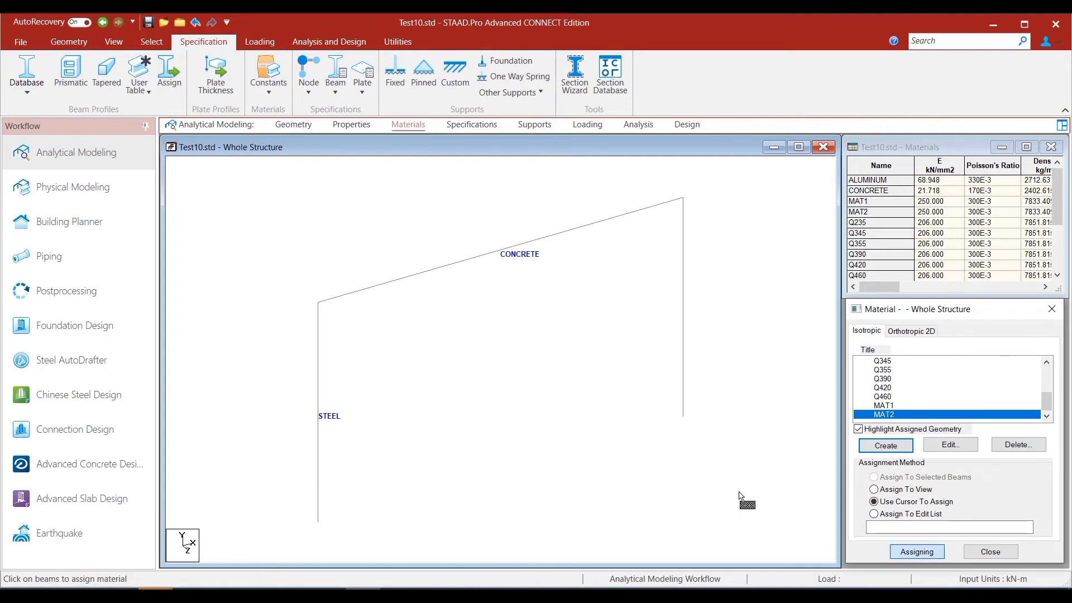
pyautogui.click(684, 317)
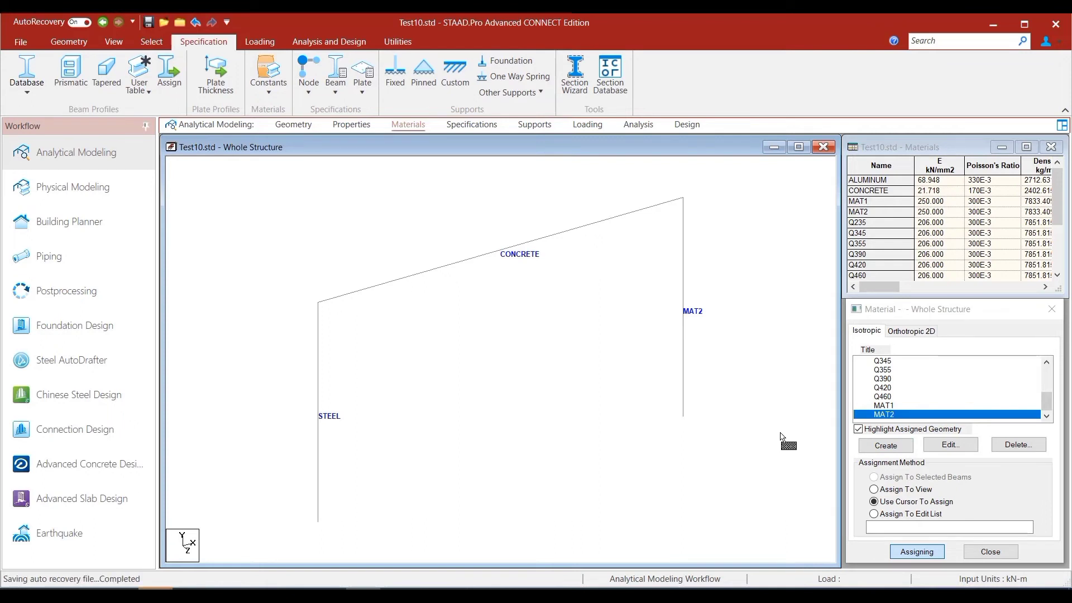
pyautogui.click(675, 326)
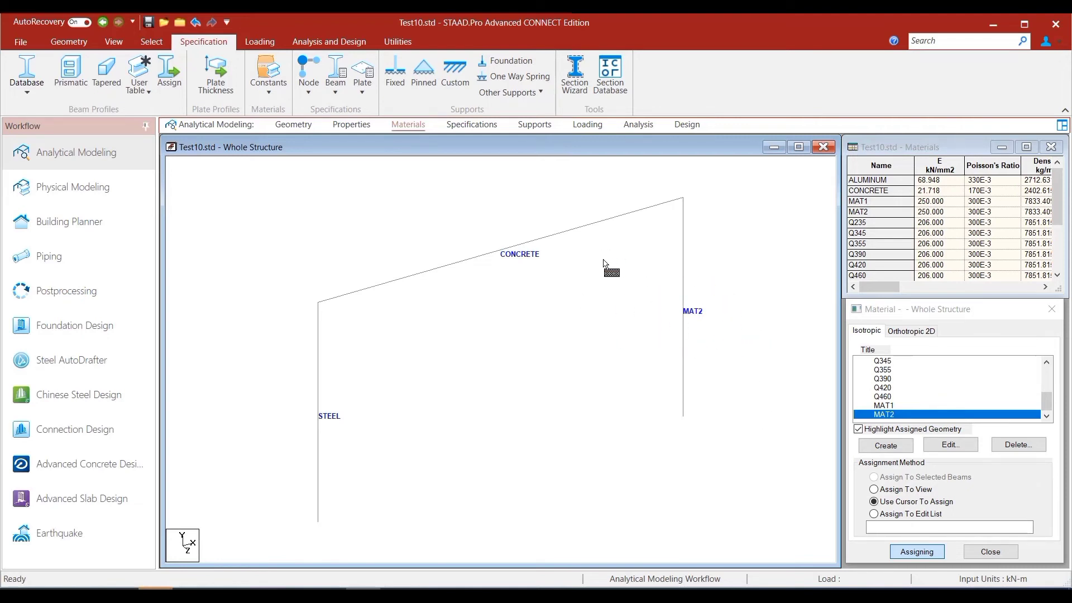
pyautogui.click(357, 127)
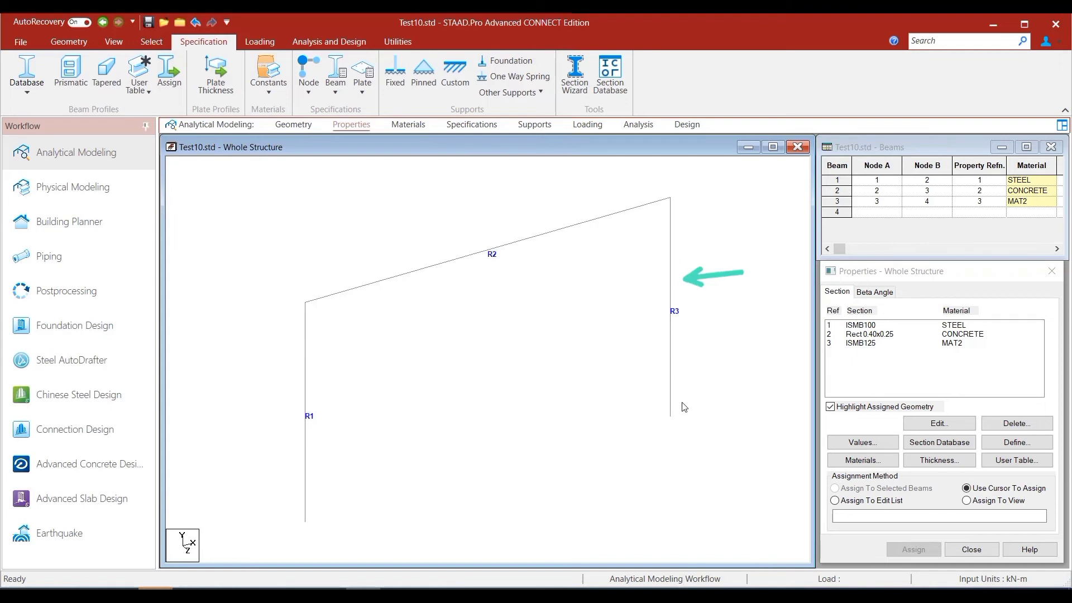
# Save the modified structure, open its command file in the STAAD.Pro Editor, and maximize the editor window.
pyautogui.rightClick(623, 490)
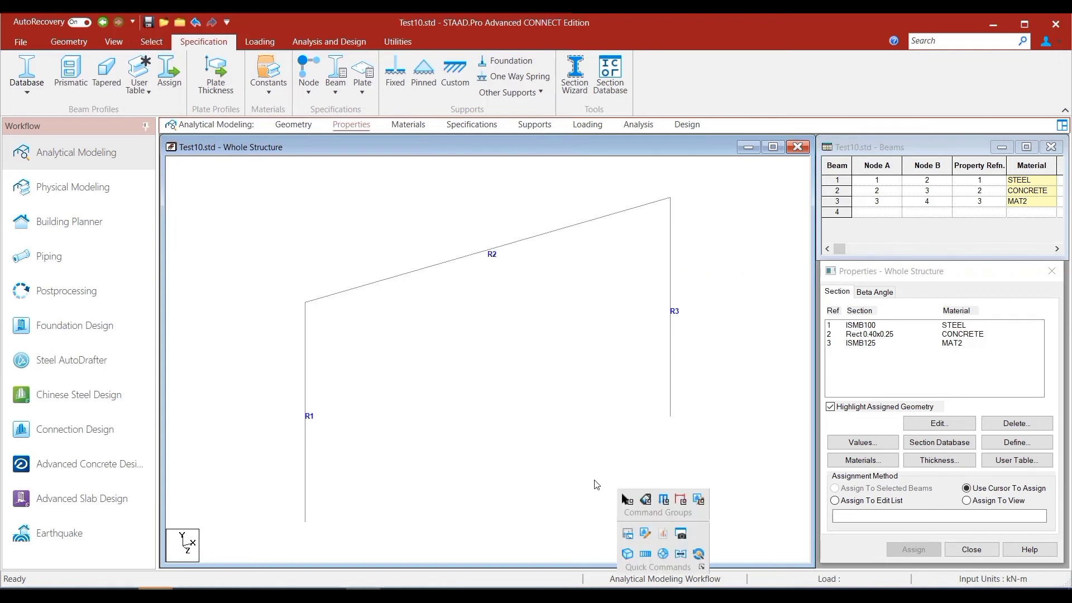
pyautogui.click(641, 535)
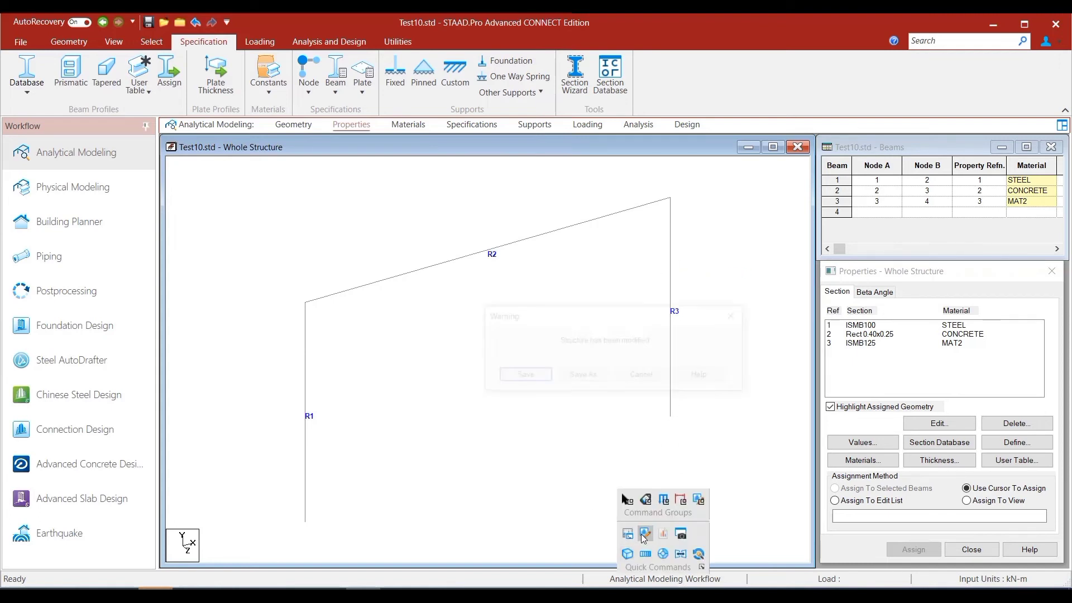
pyautogui.click(522, 376)
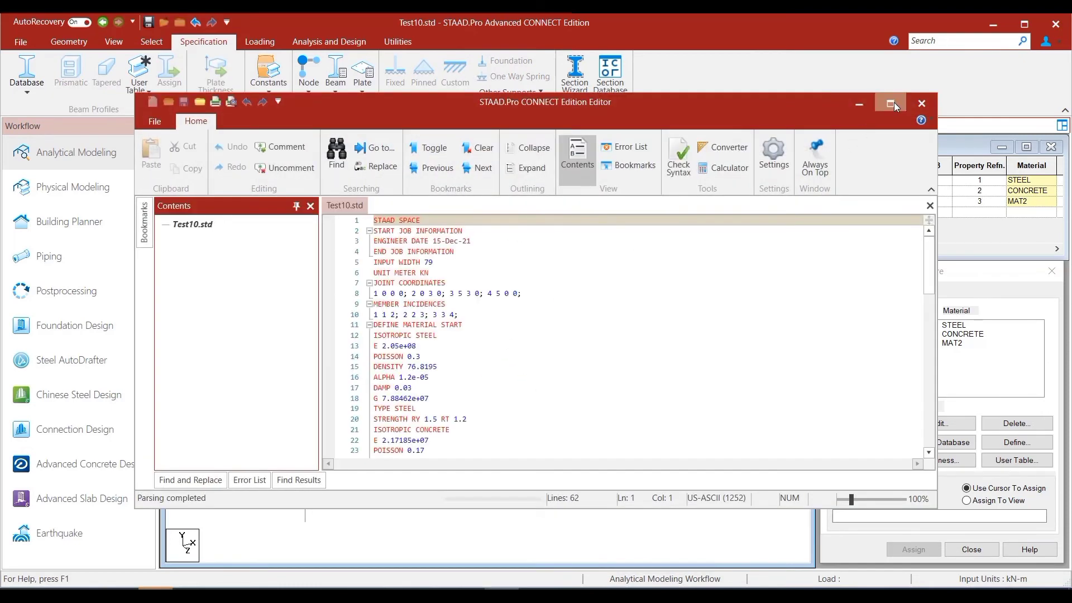
pyautogui.click(891, 103)
# Review the material definitions, member properties and material assignments in the Test10.std command file.
pyautogui.scroll(-2, 516, 349)
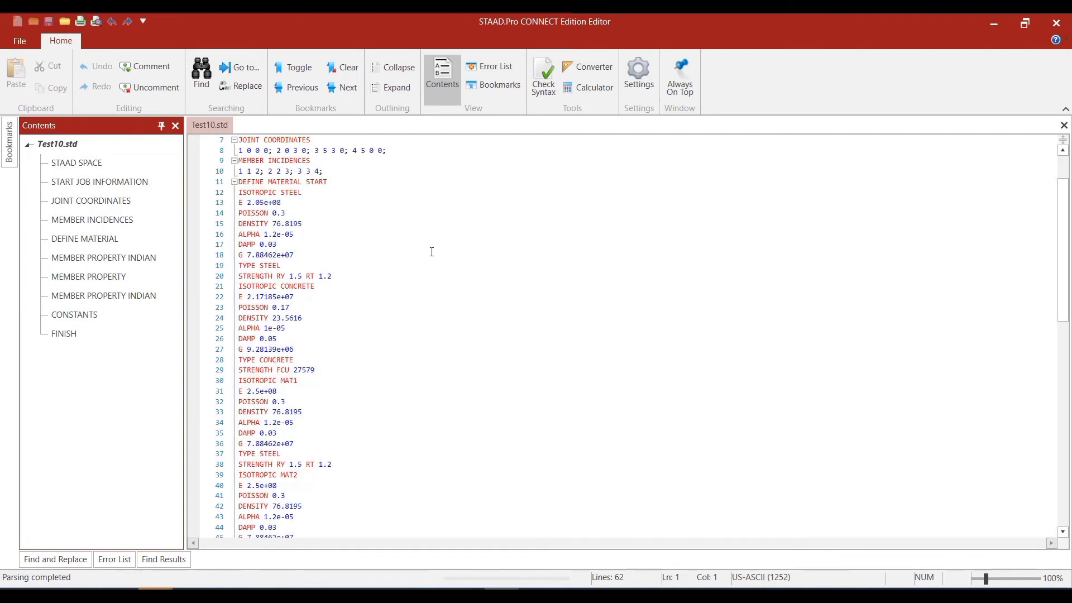
pyautogui.scroll(-3, 432, 252)
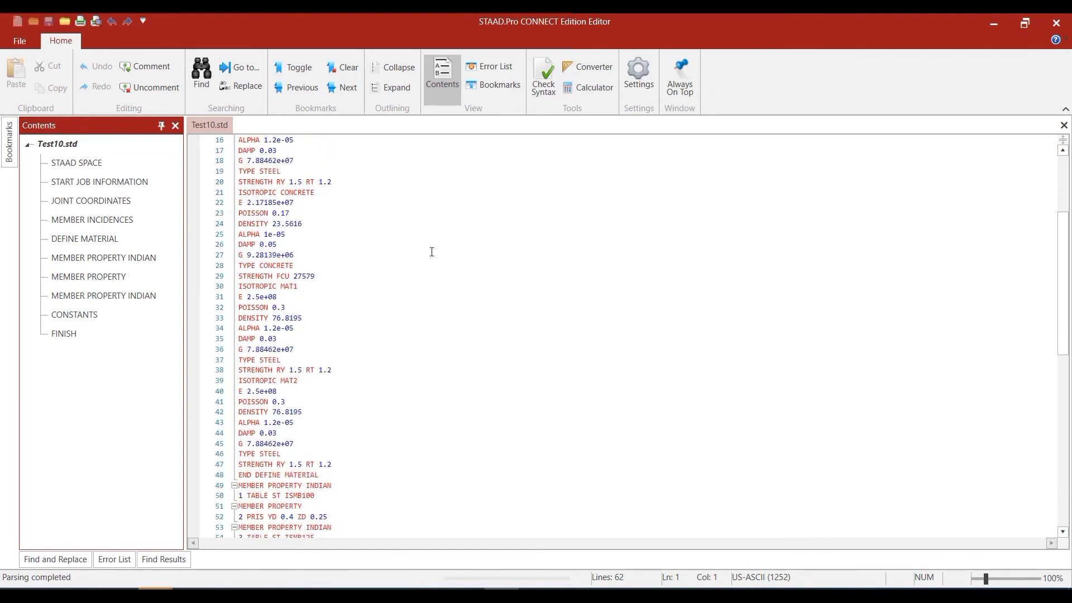
pyautogui.click(277, 474)
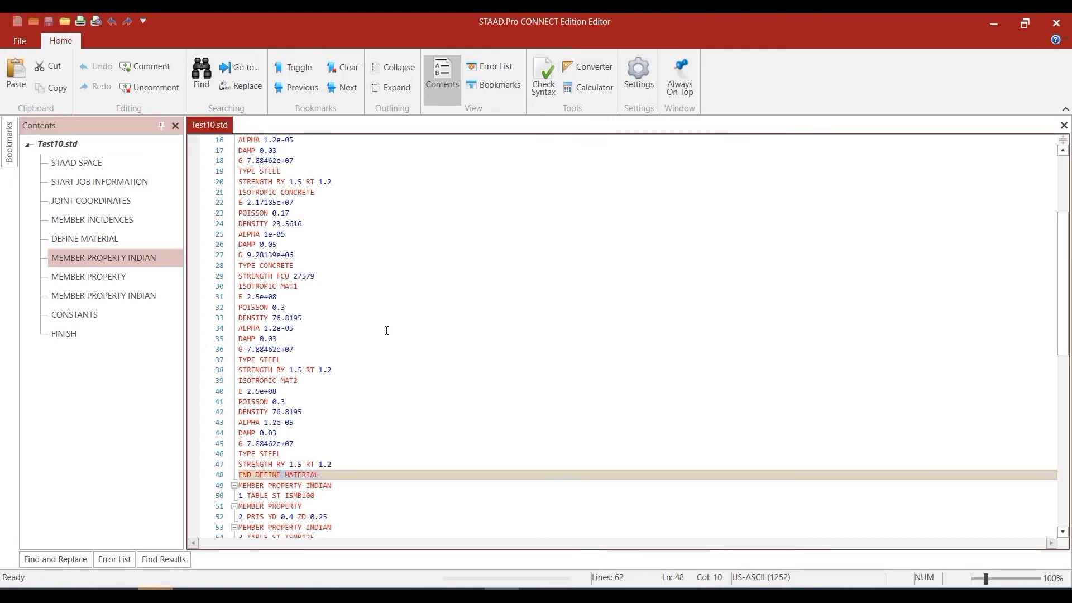
pyautogui.scroll(3, 385, 330)
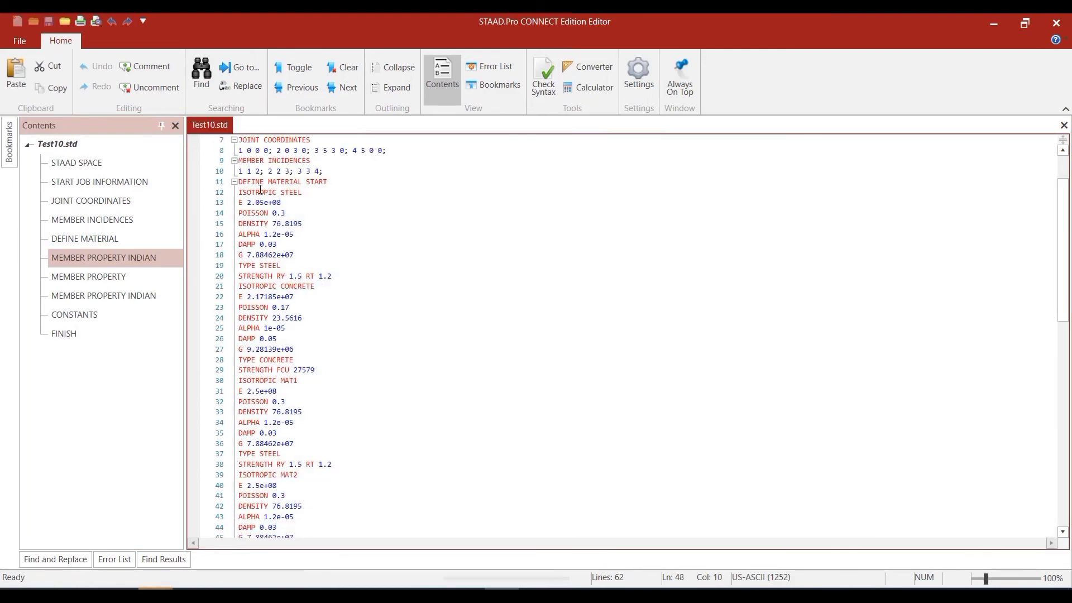
pyautogui.scroll(-2, 355, 282)
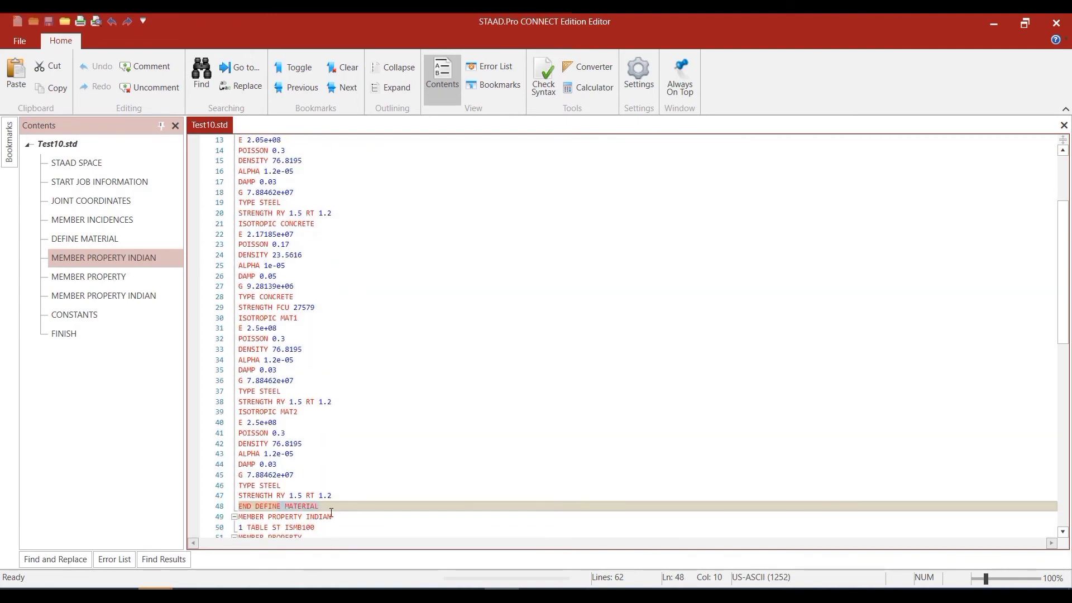
pyautogui.scroll(1, 332, 512)
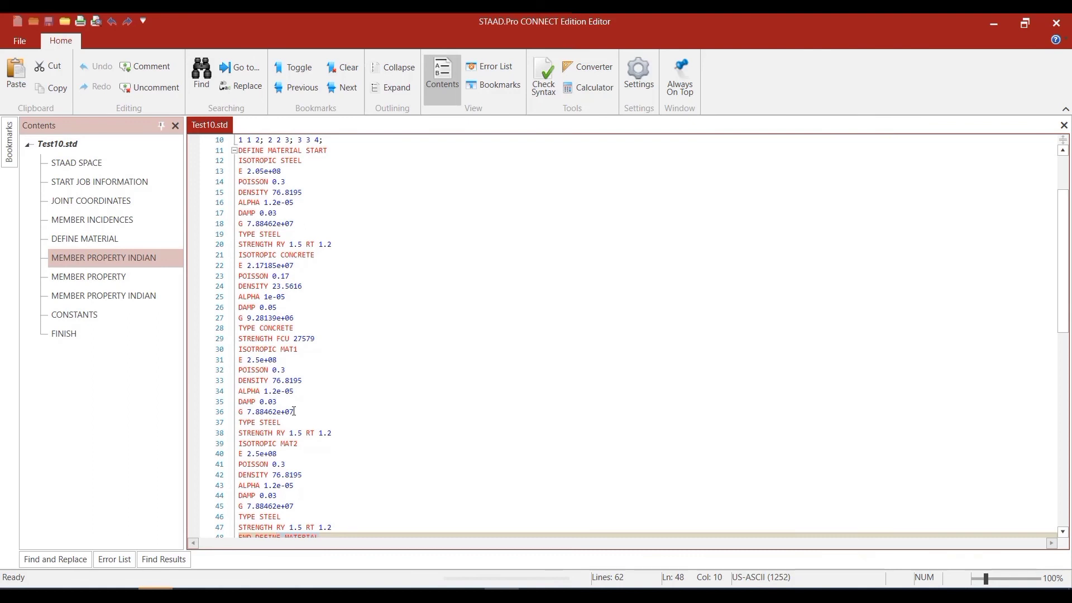
pyautogui.scroll(-2, 294, 412)
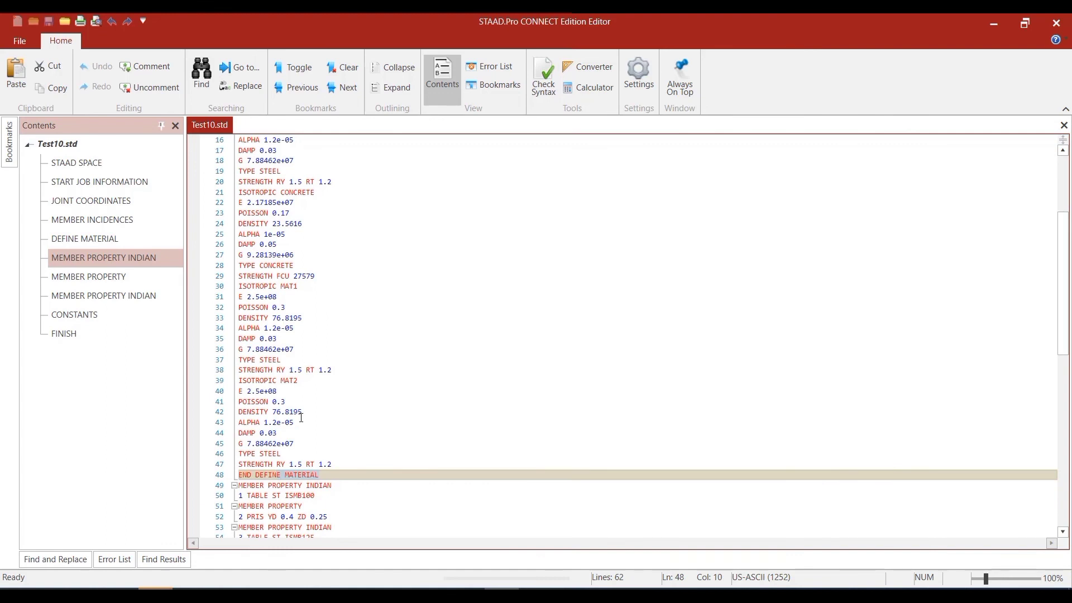
pyautogui.scroll(-4, 301, 417)
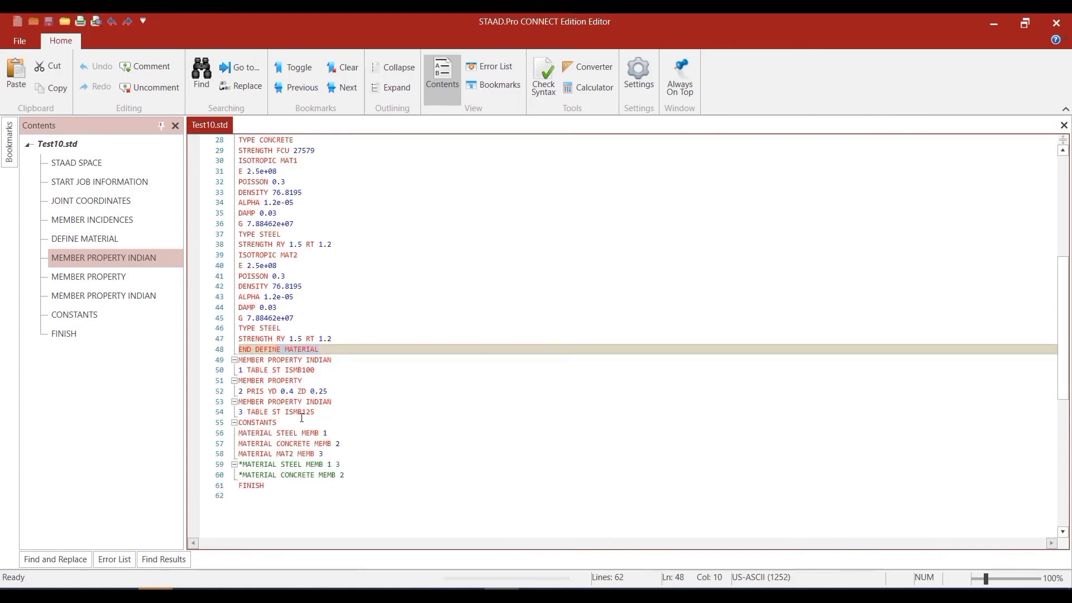